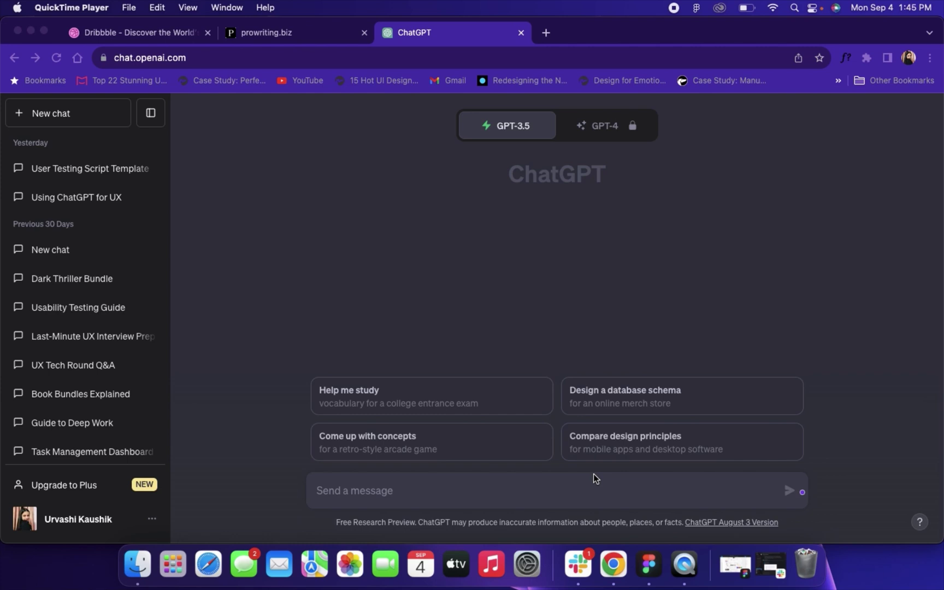
Send the prompt "Generate user persona for a working professional" in a new chat
click(455, 491)
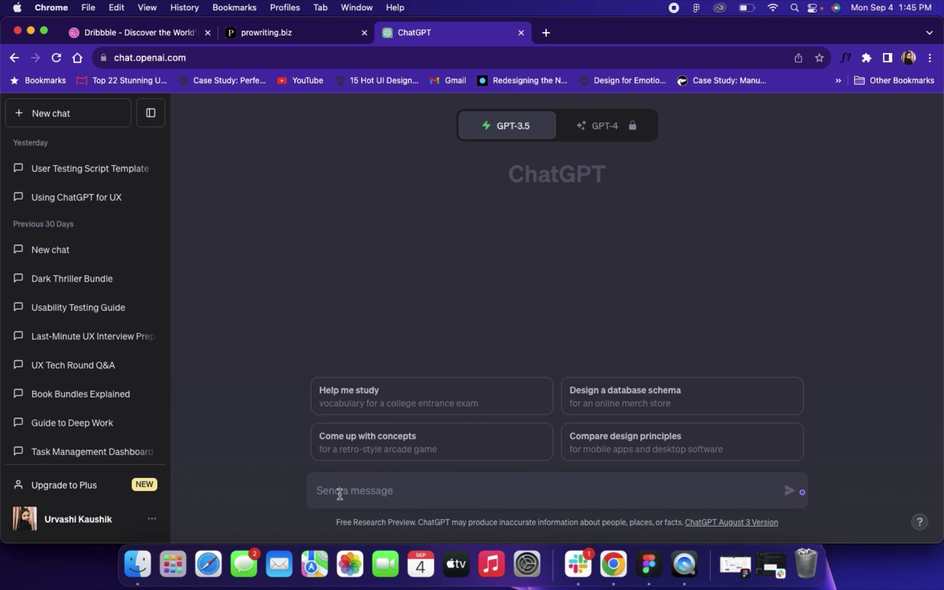
text(G)
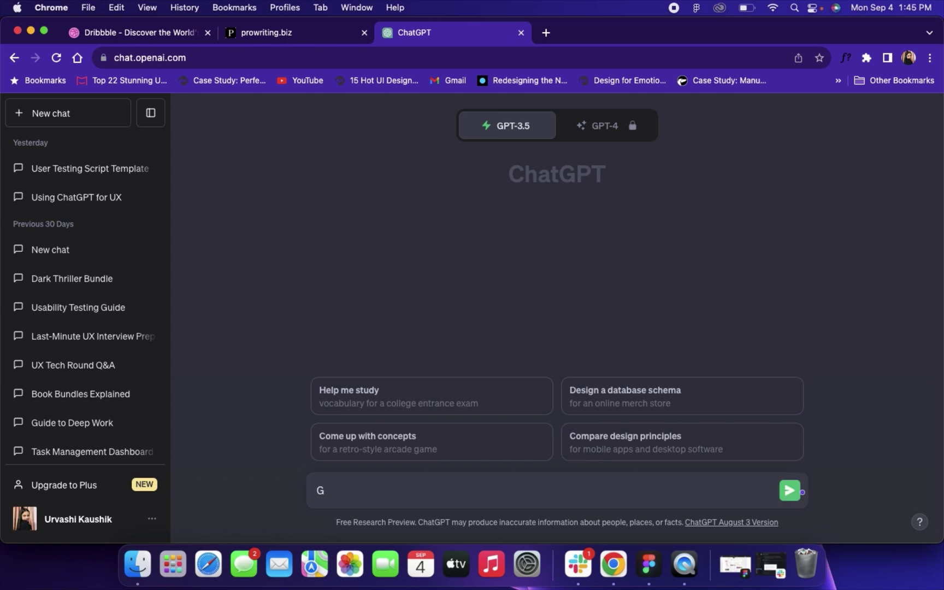
text(enerate user persona)
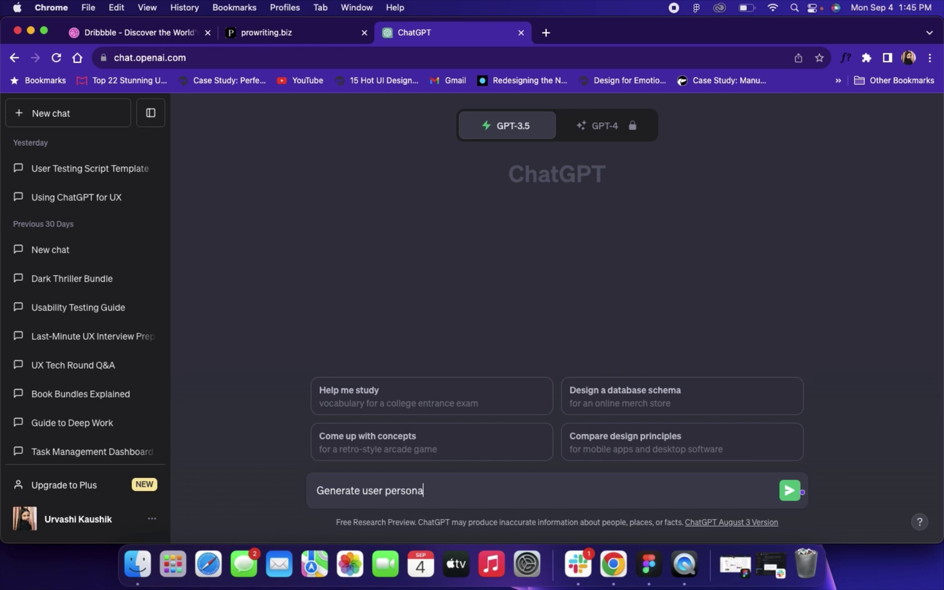
text( for a working professio)
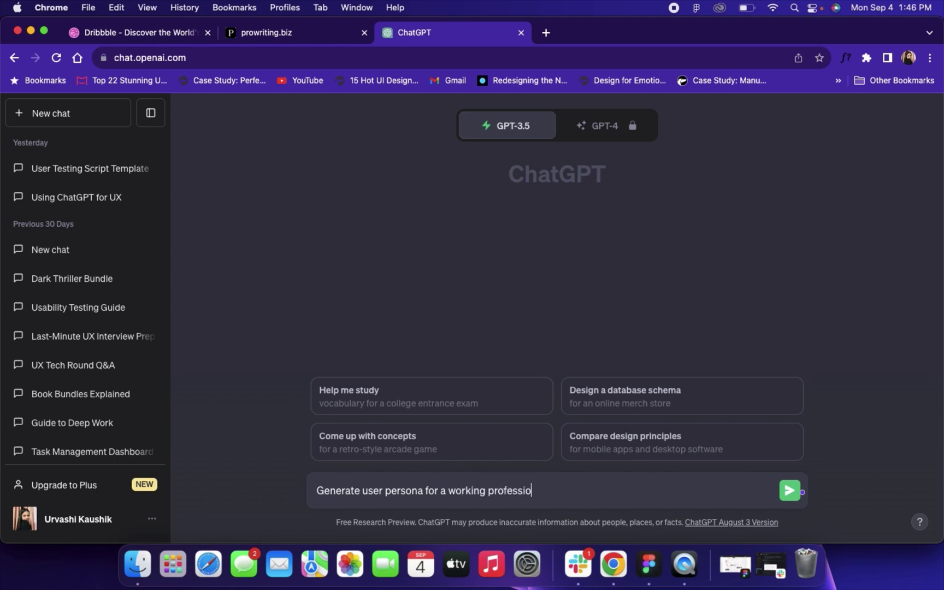
text(nal)
click(789, 491)
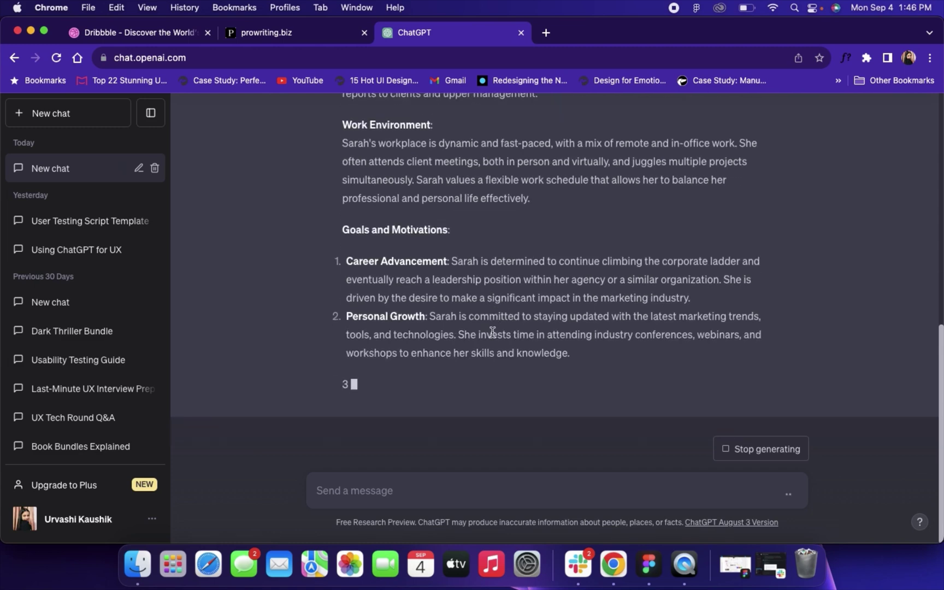
Review the generated user persona, from the demographic details and background through goals, challenges and preferred brands
scroll(492, 333, up, 3)
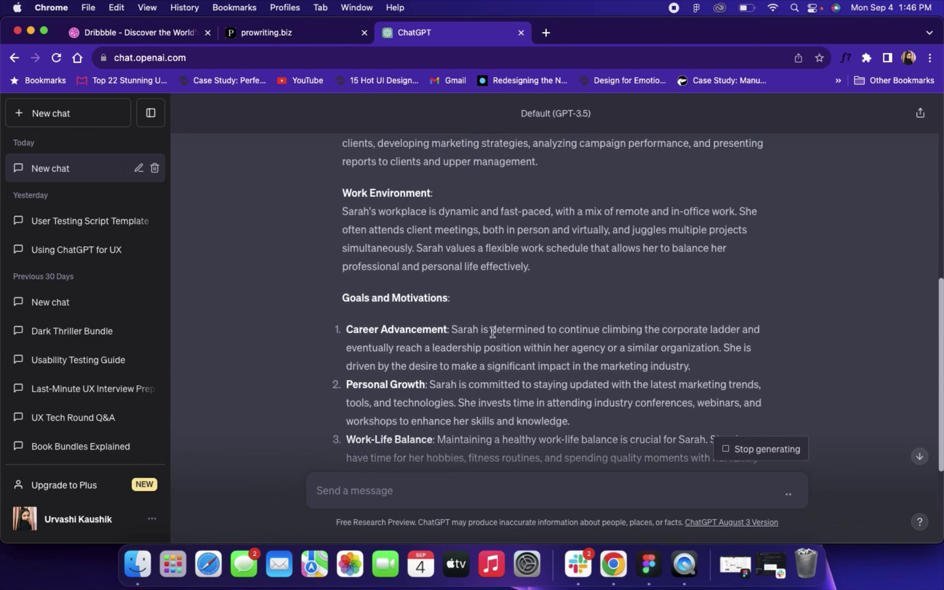
scroll(492, 332, up, 10)
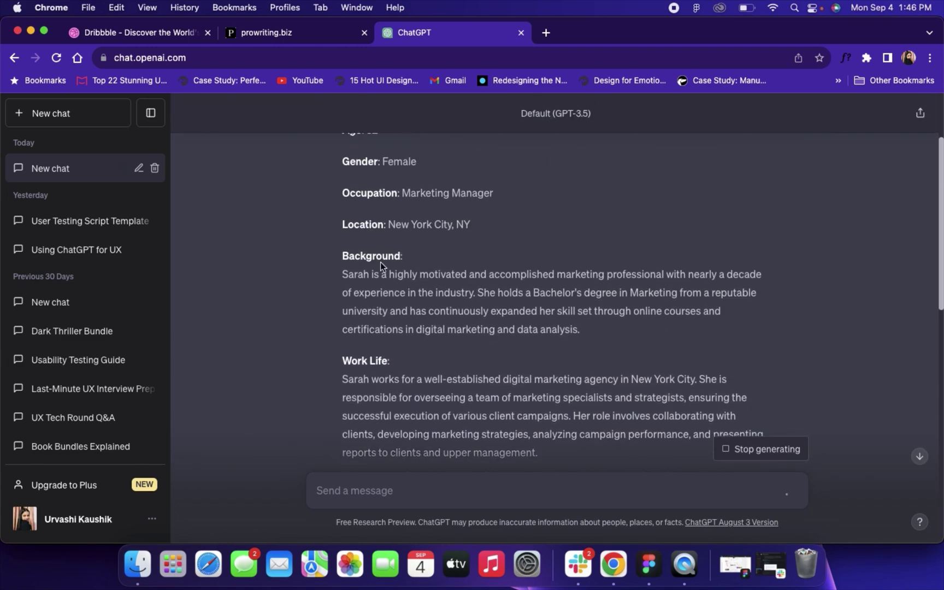
scroll(366, 273, up, 3)
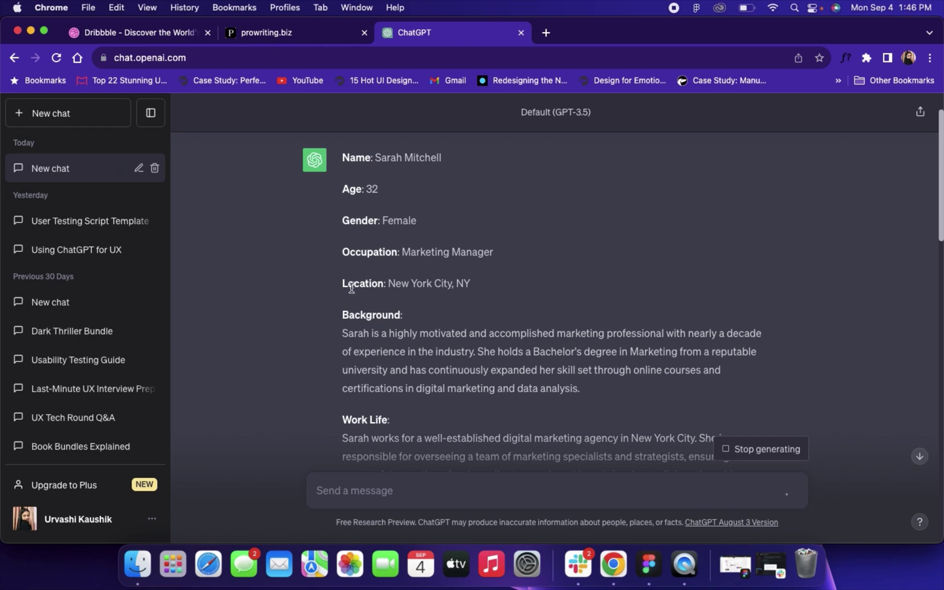
scroll(423, 296, down, 3)
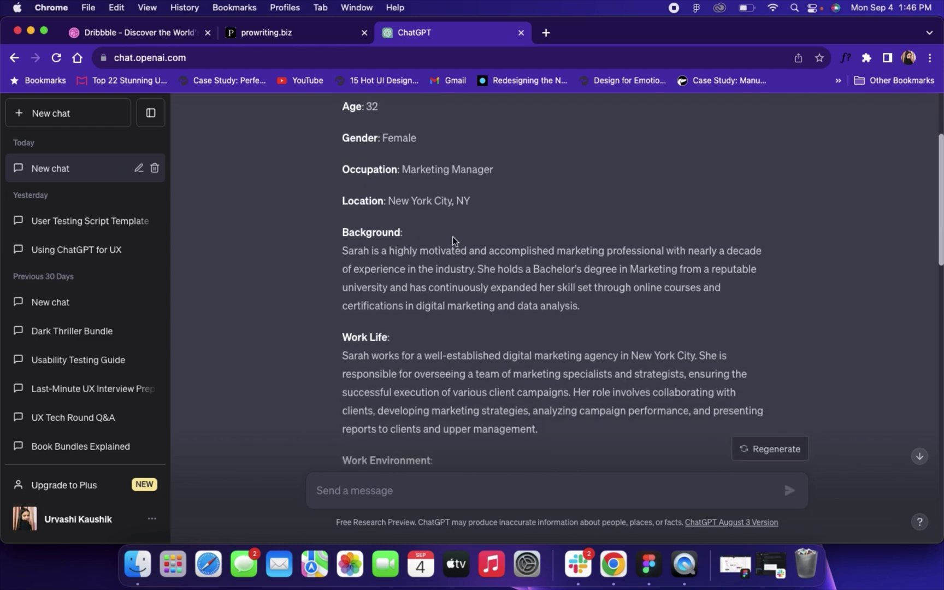
scroll(415, 273, down, 2)
scroll(381, 294, up, 2)
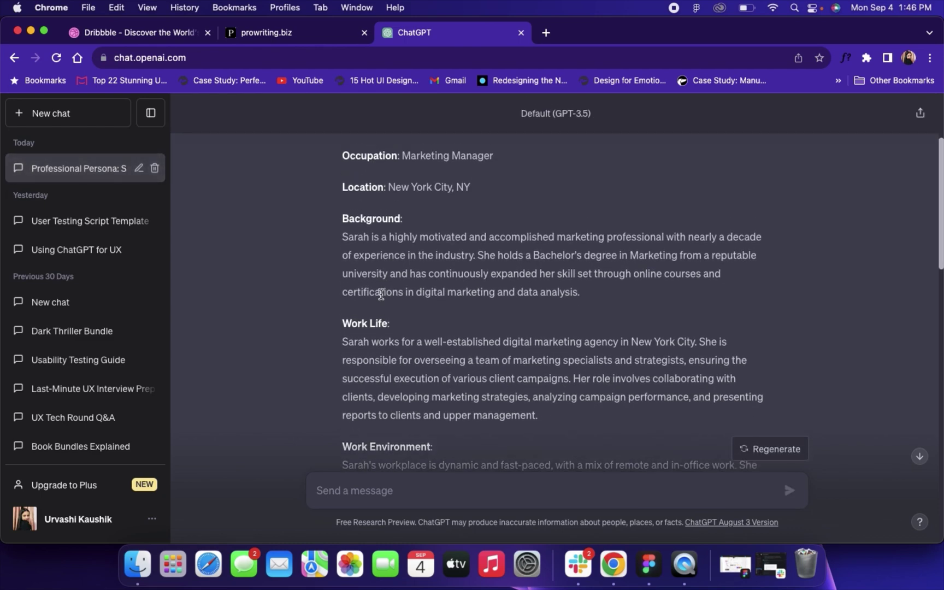
scroll(381, 294, down, 5)
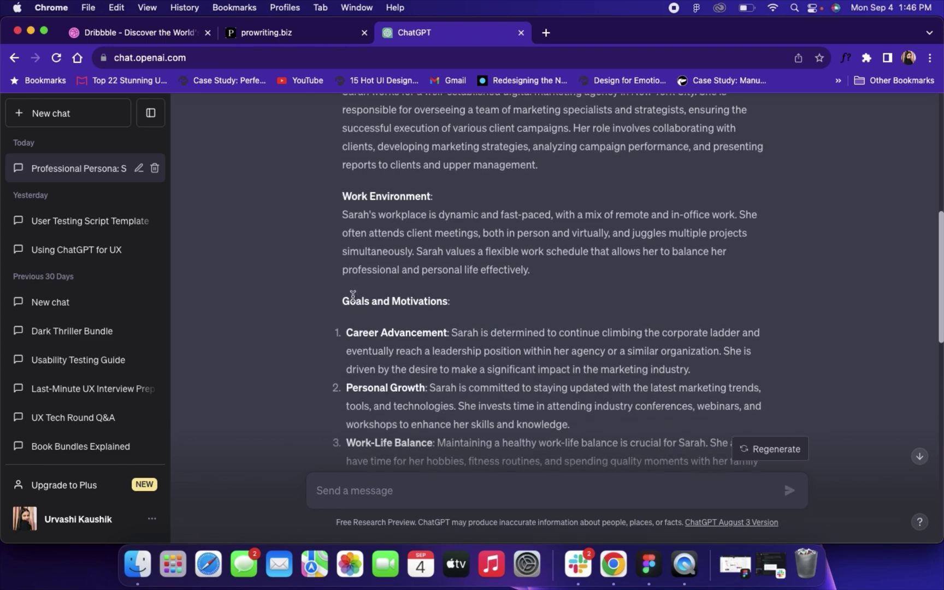
scroll(474, 304, down, 4)
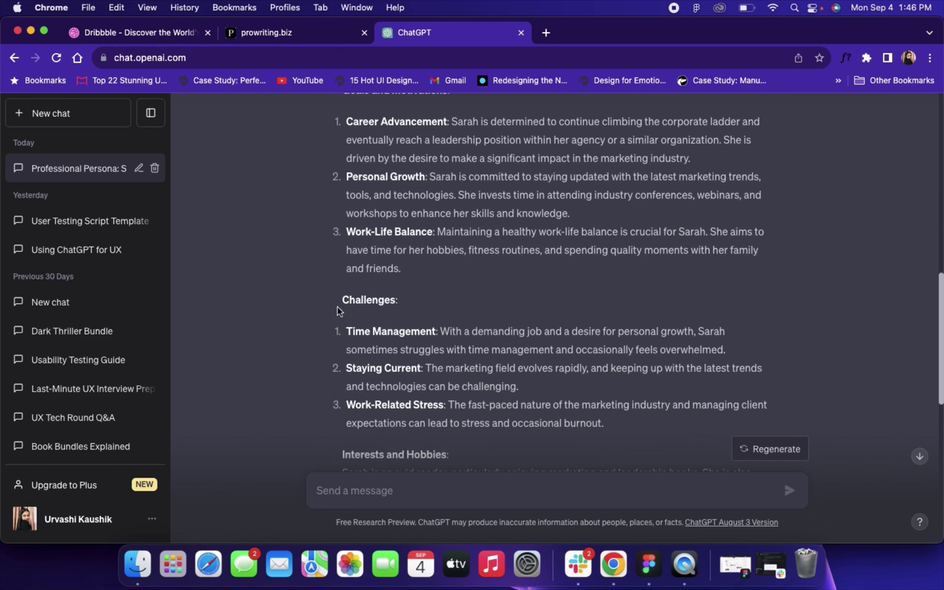
scroll(418, 308, down, 3)
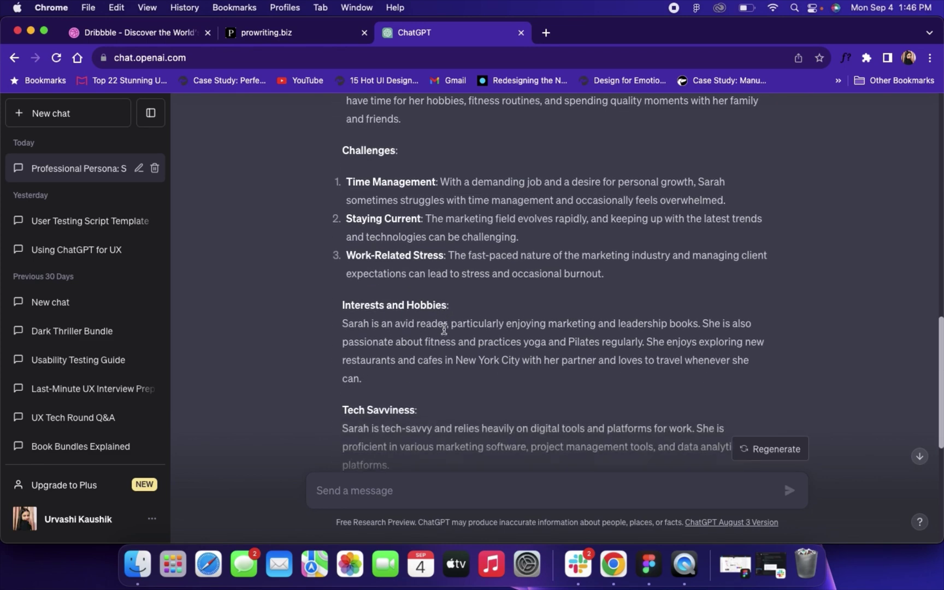
scroll(444, 329, down, 3)
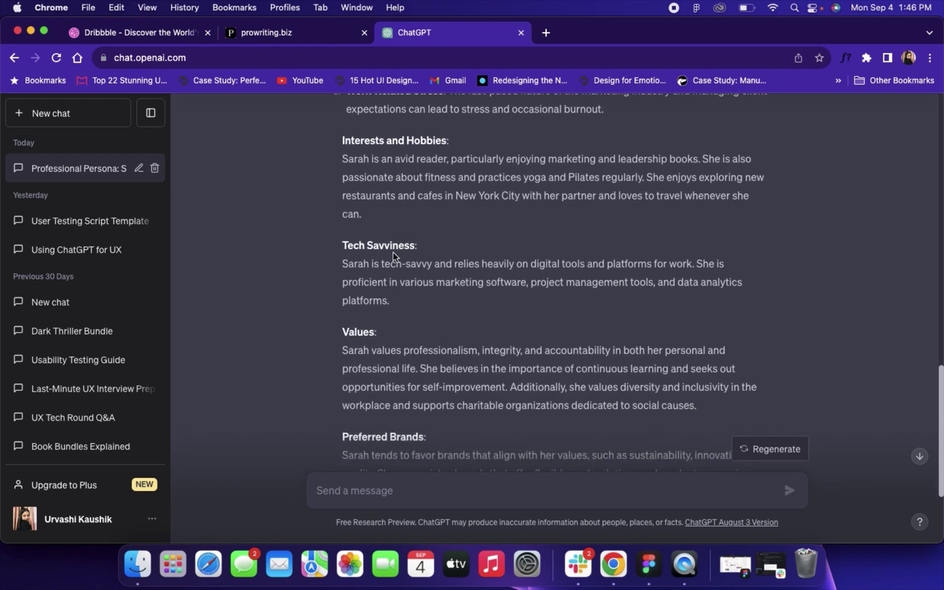
scroll(396, 251, down, 3)
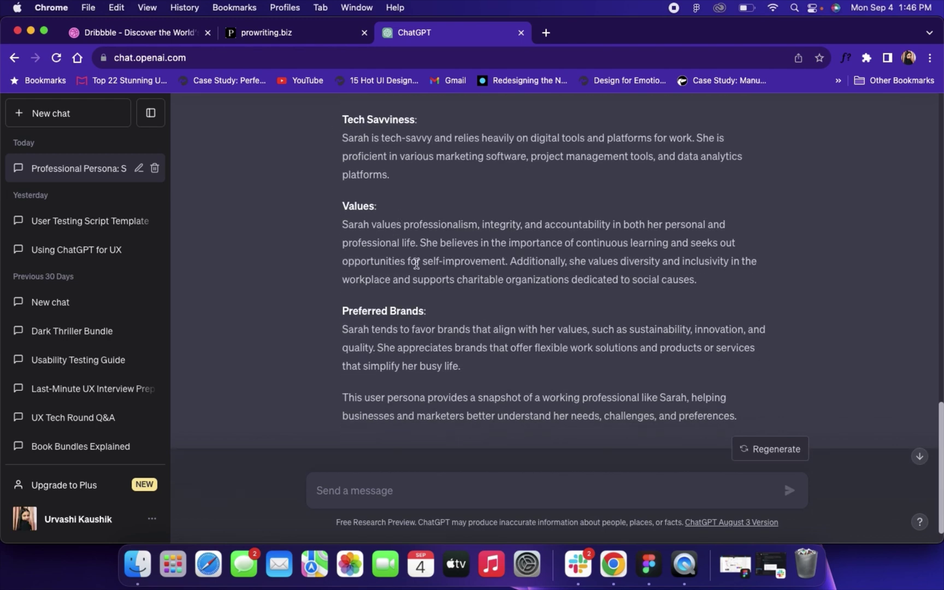
scroll(372, 313, down, 1)
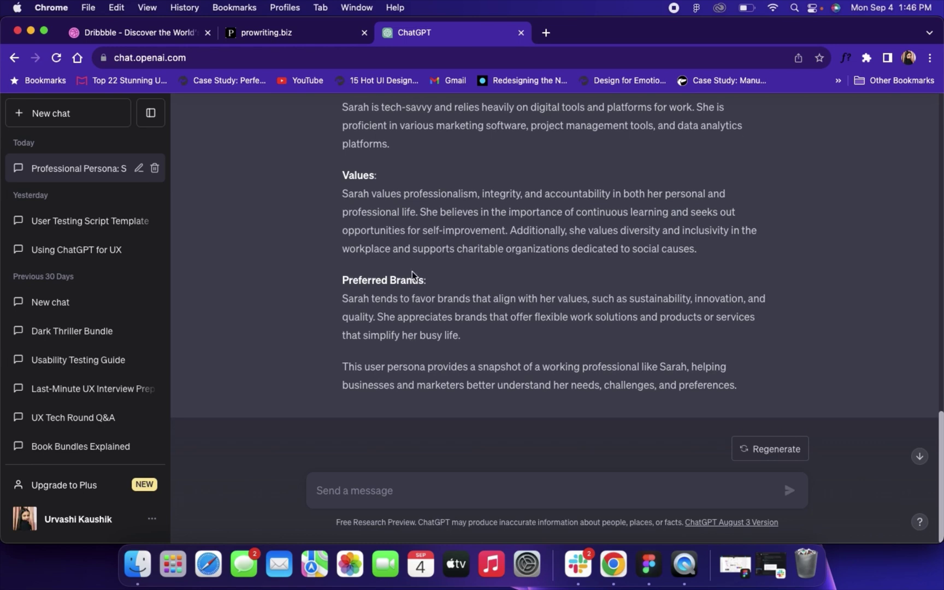
scroll(415, 203, up, 5)
scroll(416, 202, up, 12)
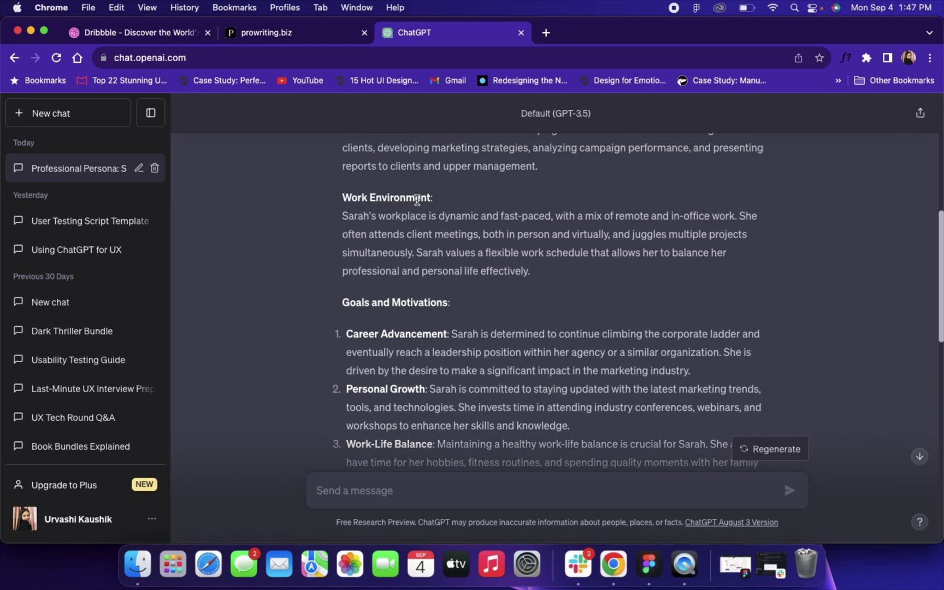
scroll(416, 202, up, 1)
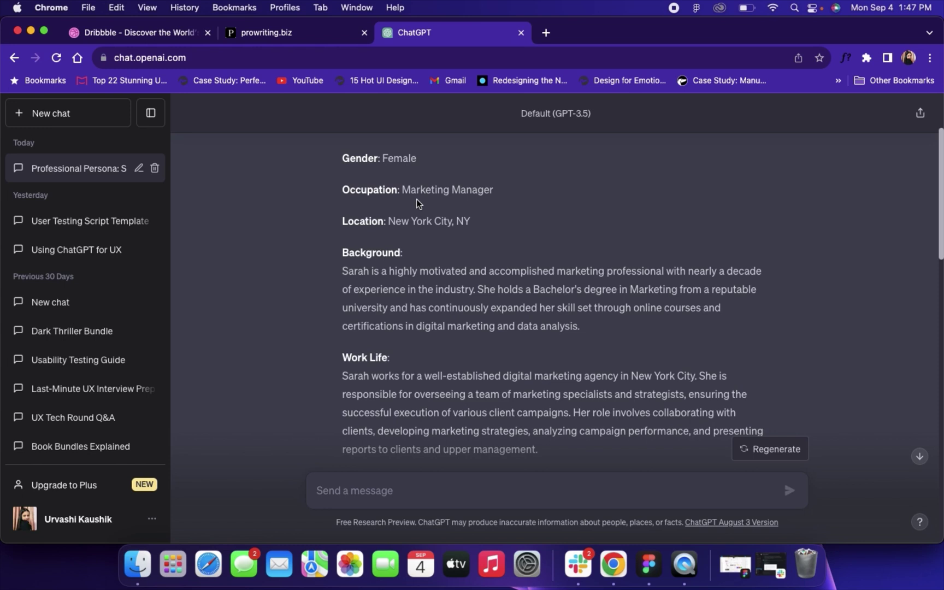
scroll(404, 197, up, 3)
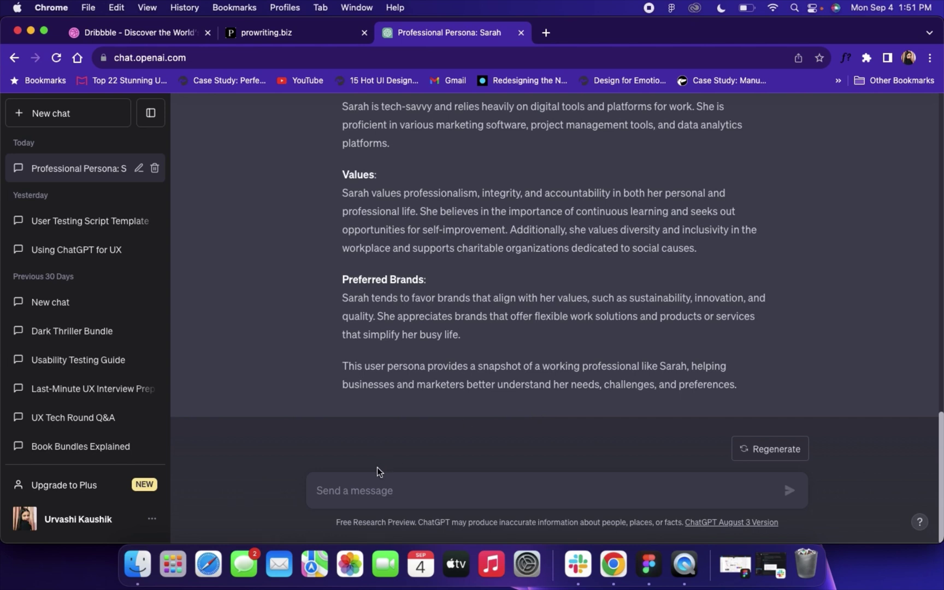
Send the follow-up prompt "generate product description for a smartphone" in the same chat
click(369, 484)
text(gen)
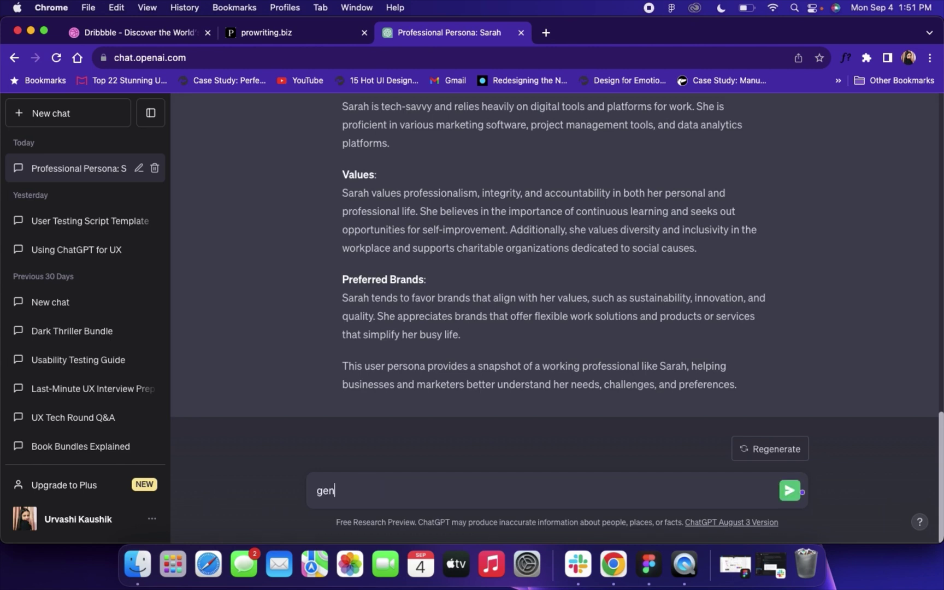
text(erate product des)
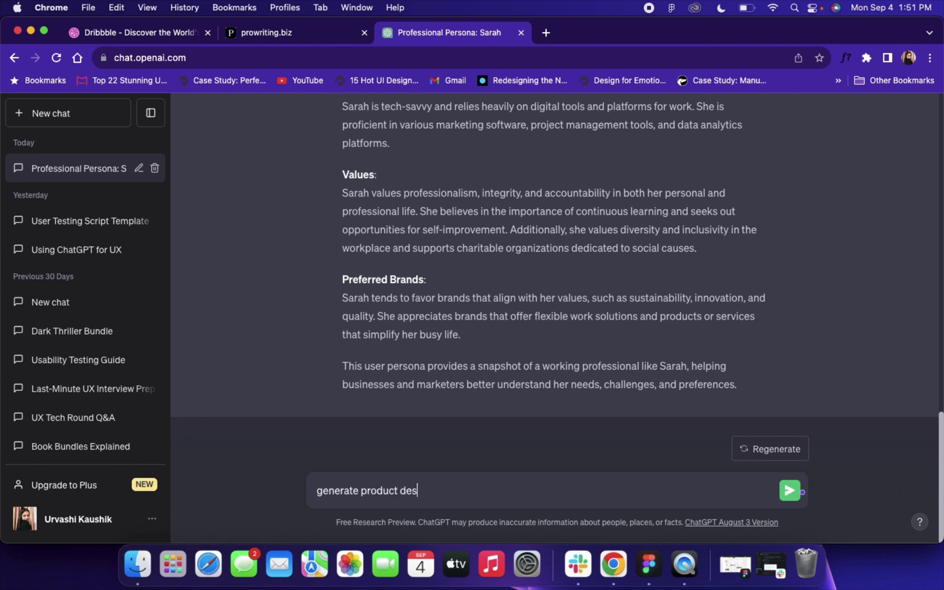
text(cription for a sm)
text(ar)
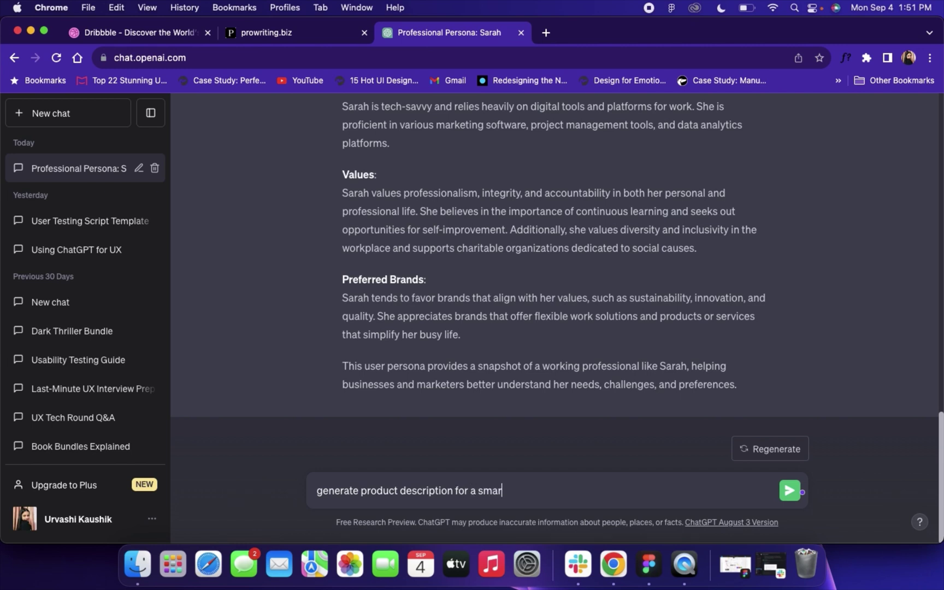
text(tphone)
key(Return)
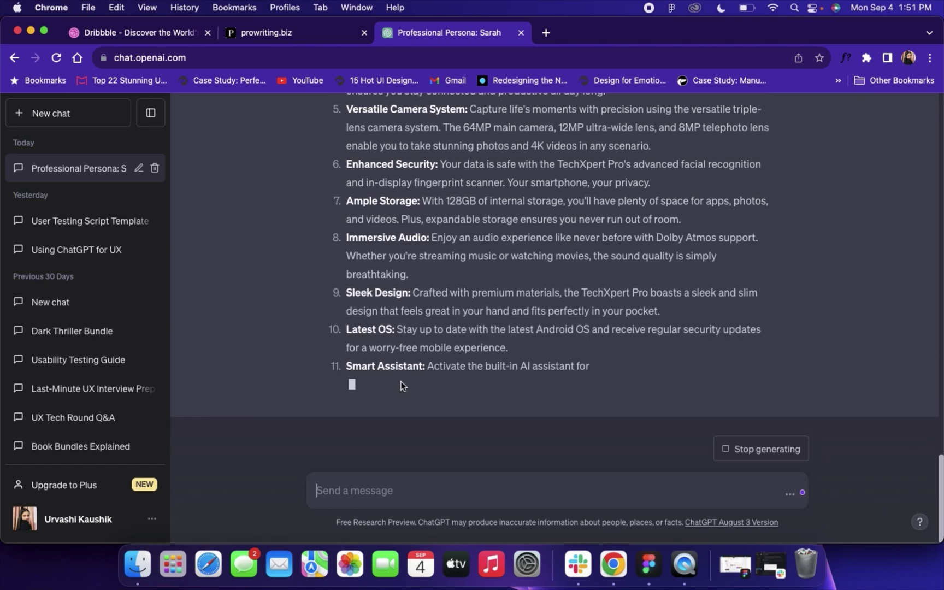
Review the generated smartphone product description, including the product name, introduction and key features list
scroll(411, 318, up, 10)
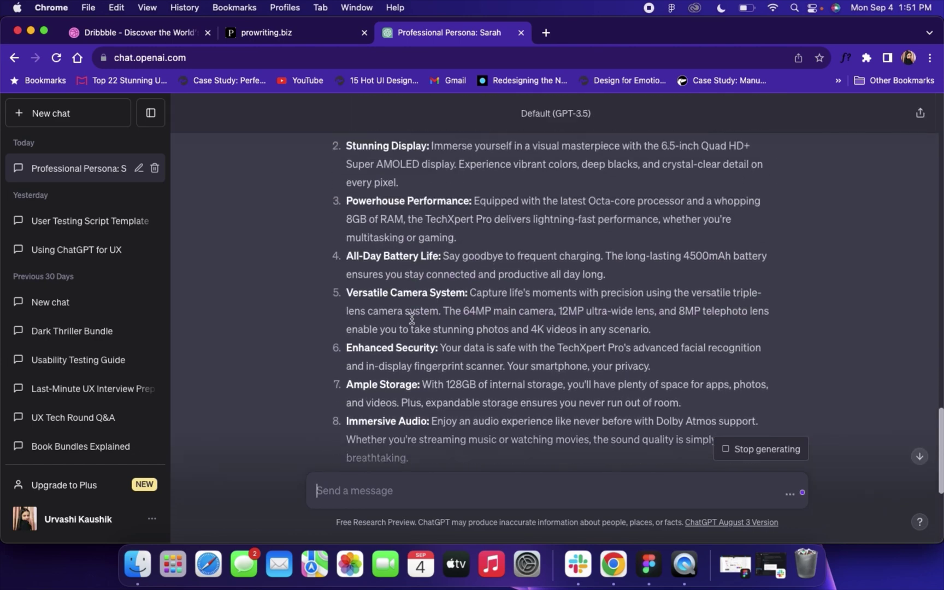
scroll(412, 318, up, 3)
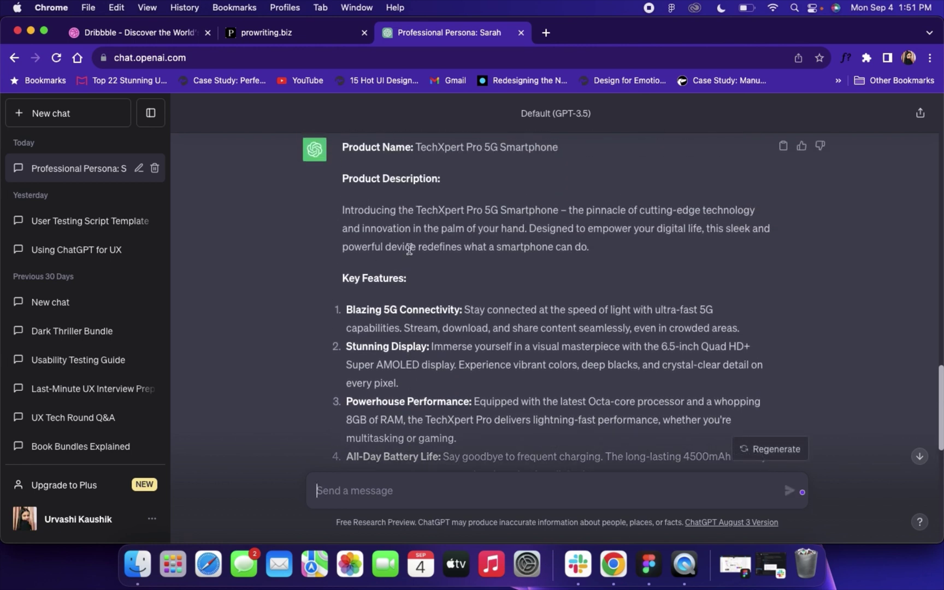
scroll(409, 249, up, 1)
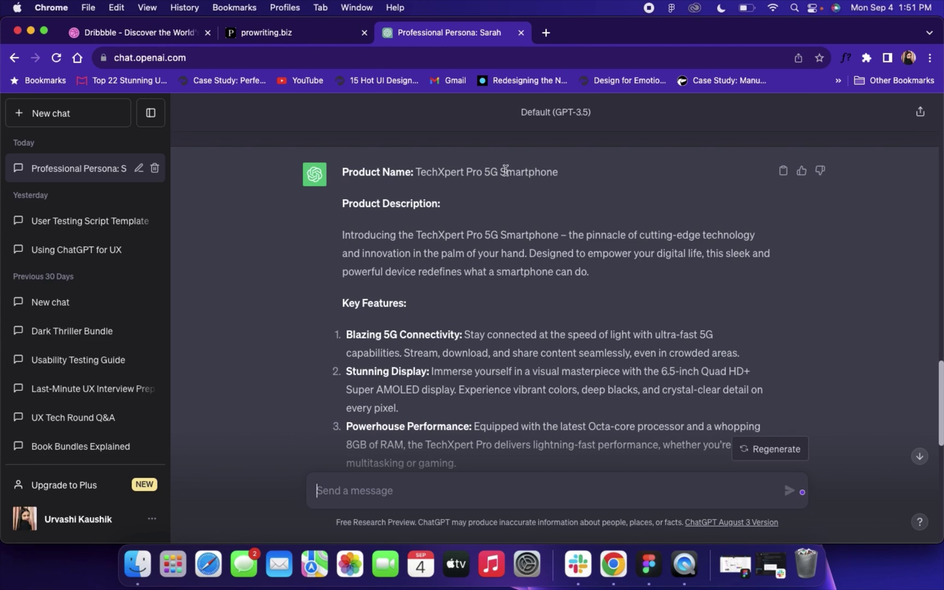
scroll(540, 270, down, 5)
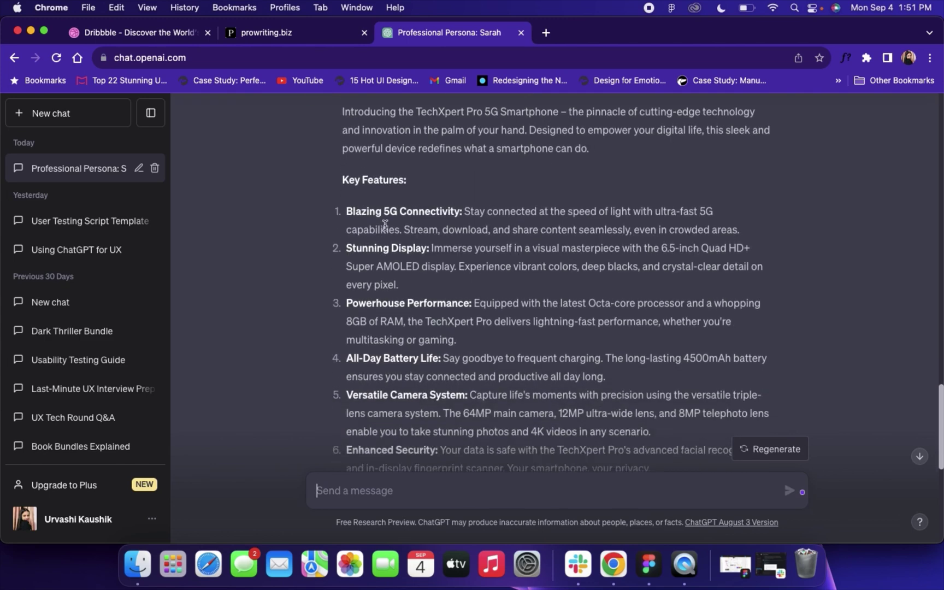
scroll(385, 225, up, 2)
scroll(343, 169, up, 1)
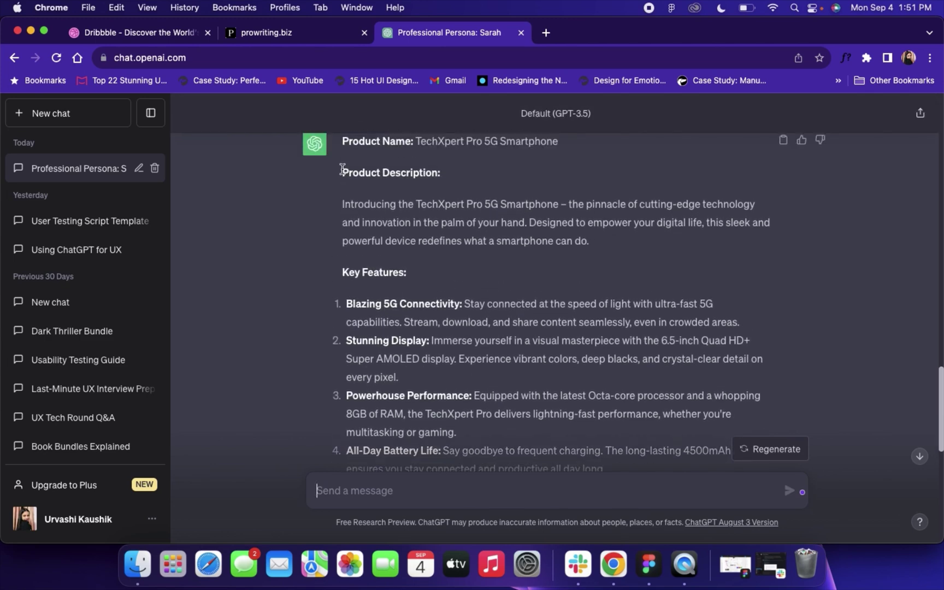
scroll(522, 243, down, 3)
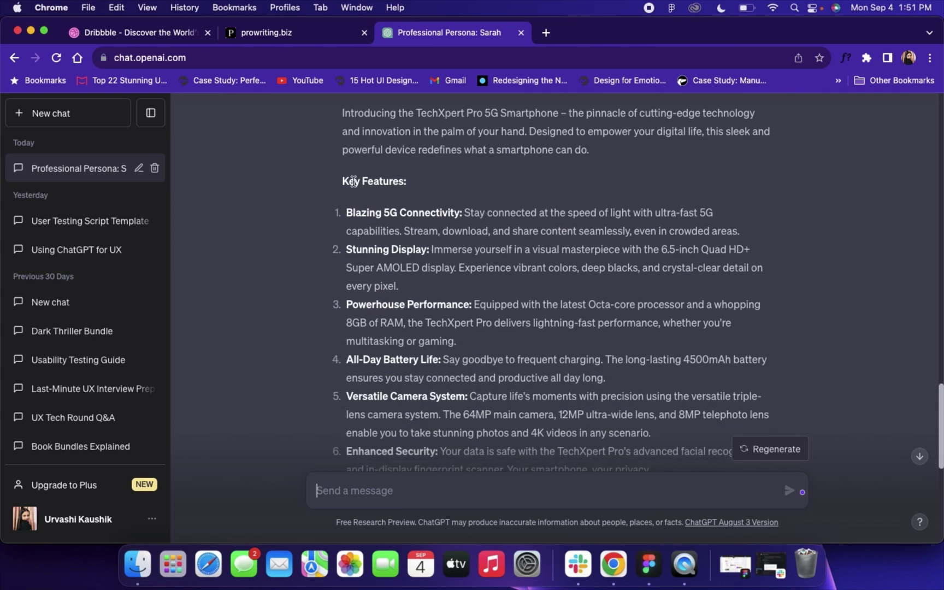
scroll(420, 246, down, 1)
scroll(421, 246, down, 1)
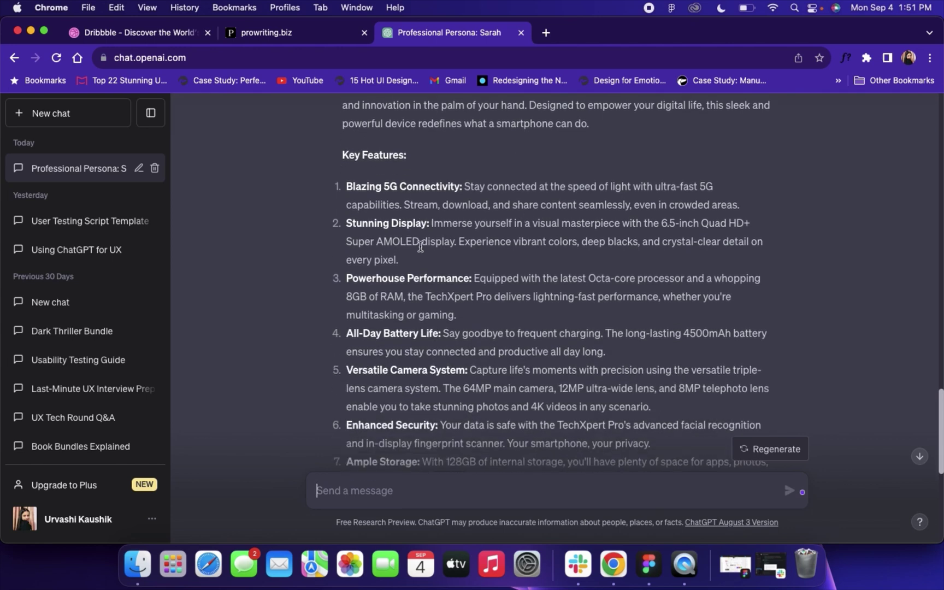
scroll(420, 246, down, 3)
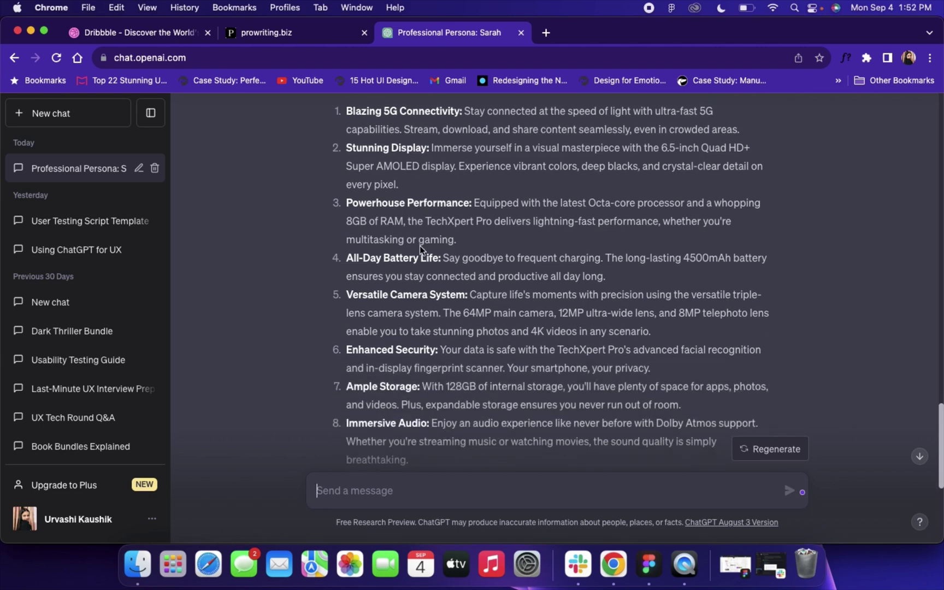
scroll(420, 246, down, 2)
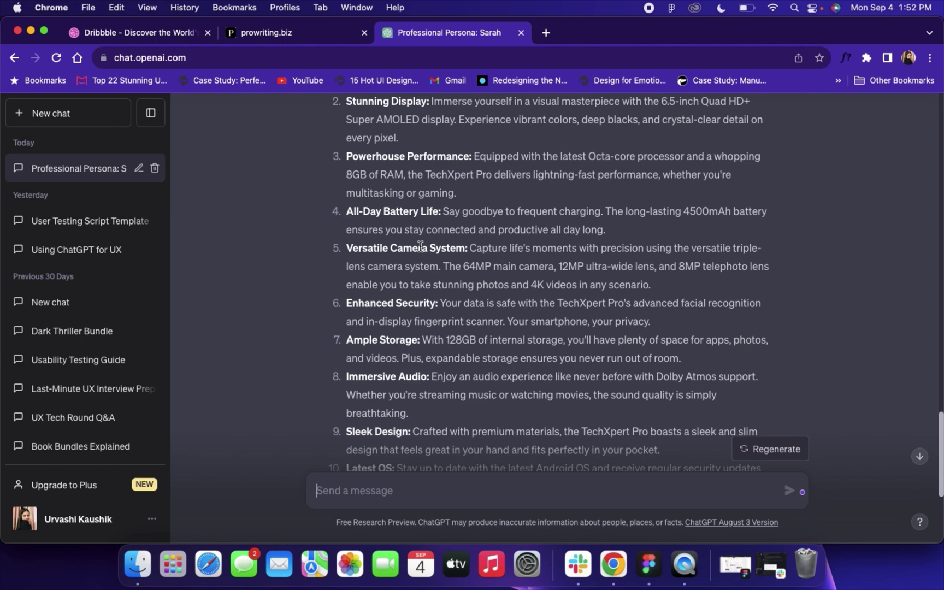
scroll(419, 320, down, 4)
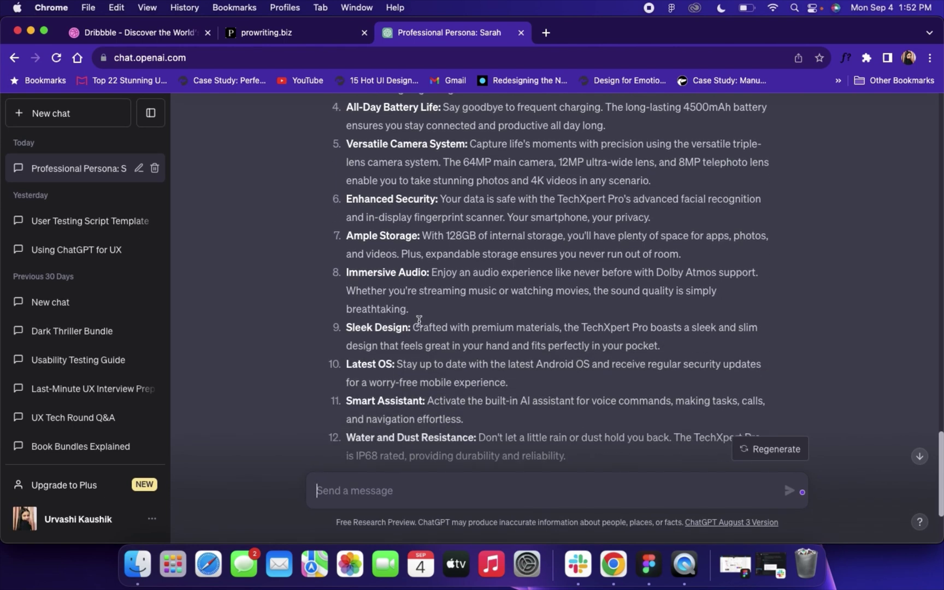
scroll(419, 320, down, 3)
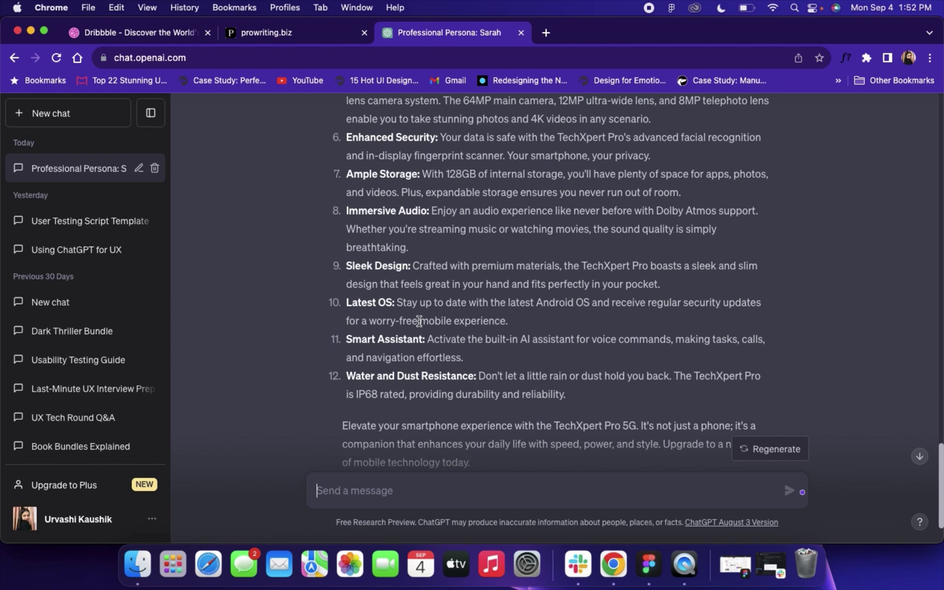
scroll(419, 321, up, 10)
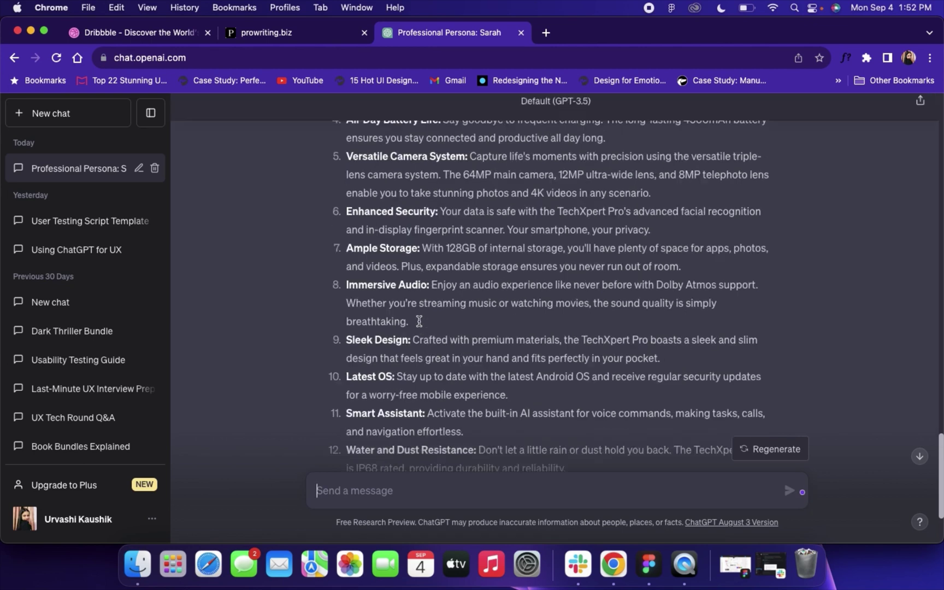
Send the follow-up prompt "generate user testing script for a ecommerce platform" in the same chat
scroll(419, 321, up, 5)
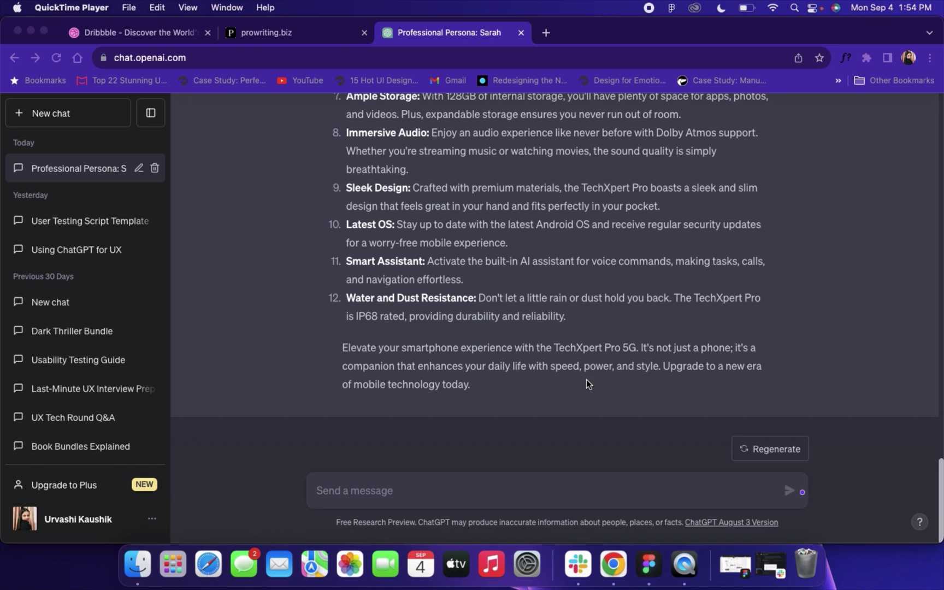
click(350, 492)
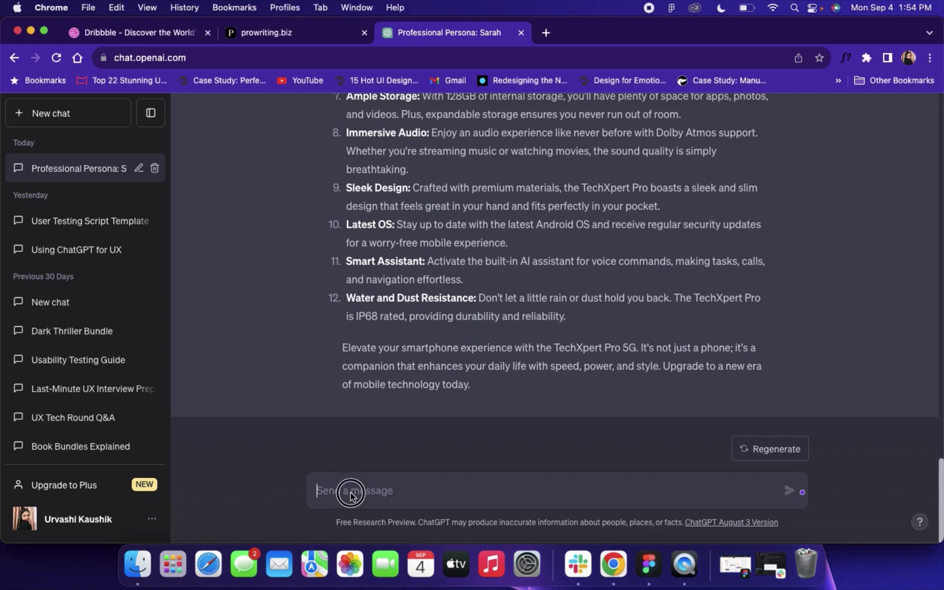
text(g)
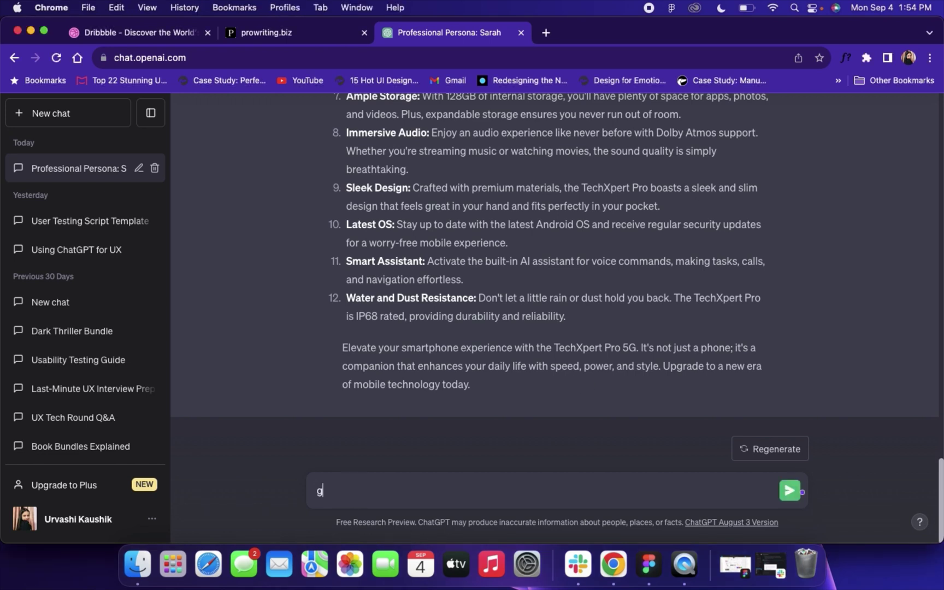
text(enerate user testing scrip)
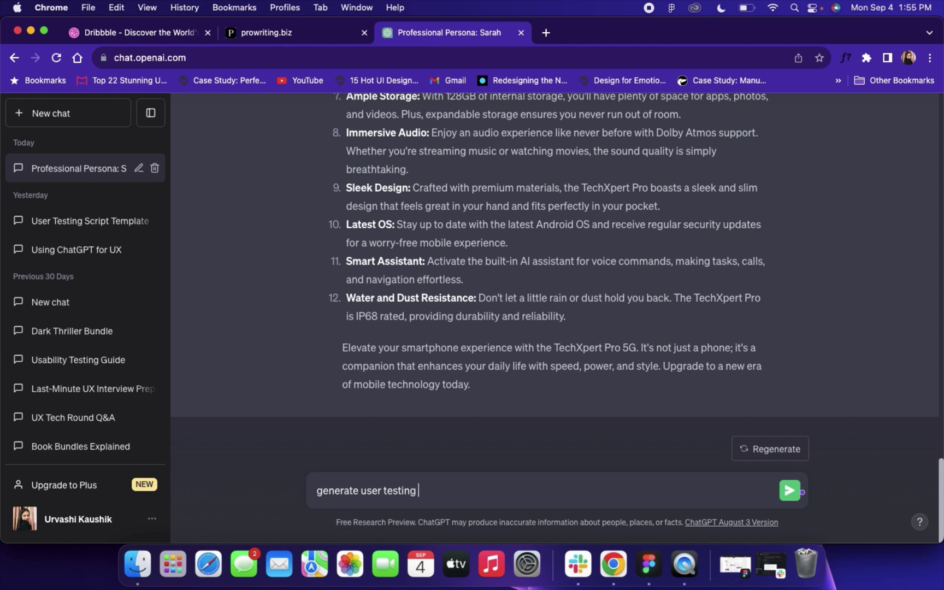
text(t for a ecommerc)
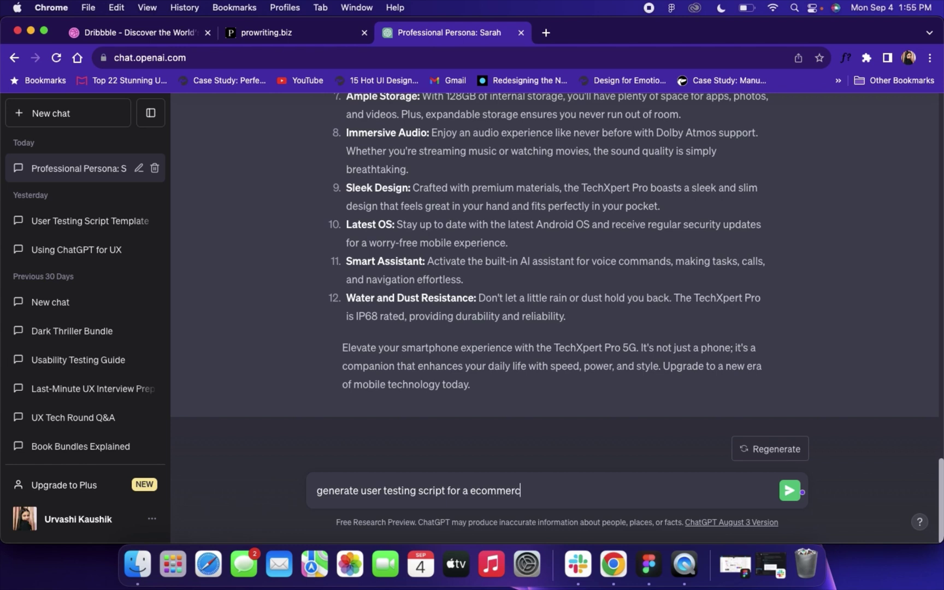
text(e platform)
key(Return)
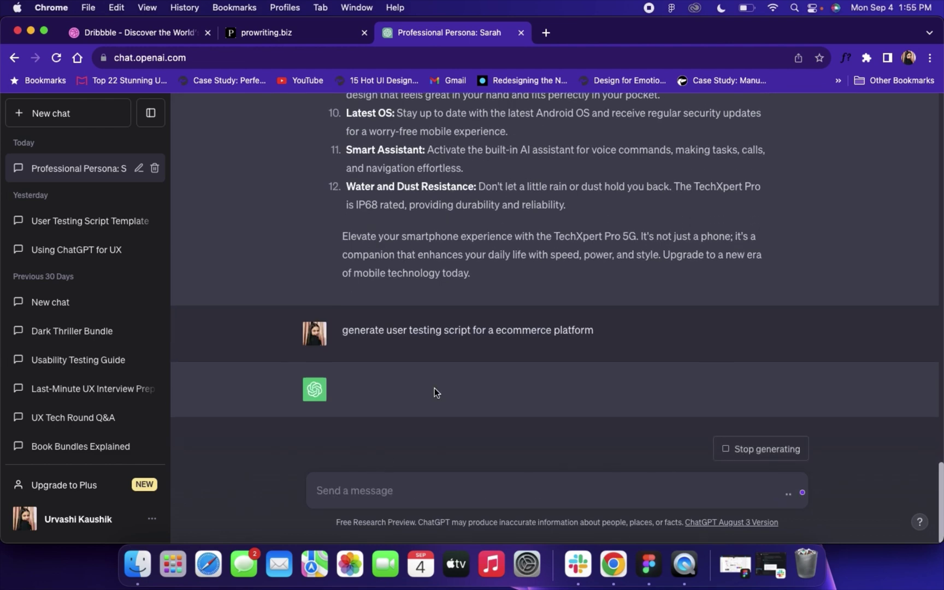
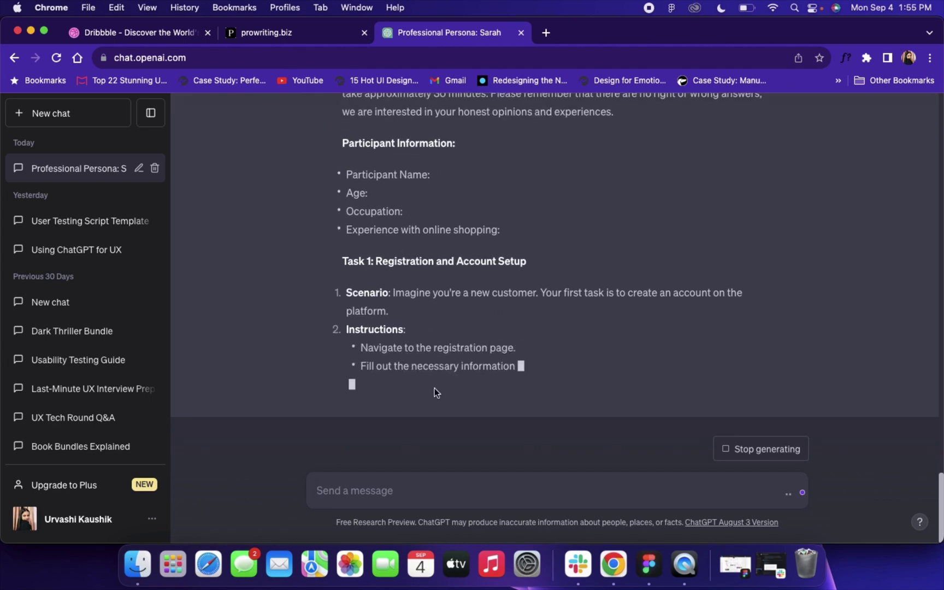
Review the generated user testing script's introduction, participant information fields, and Task 1 on registration and account setup
scroll(435, 388, up, 2)
scroll(454, 274, up, 3)
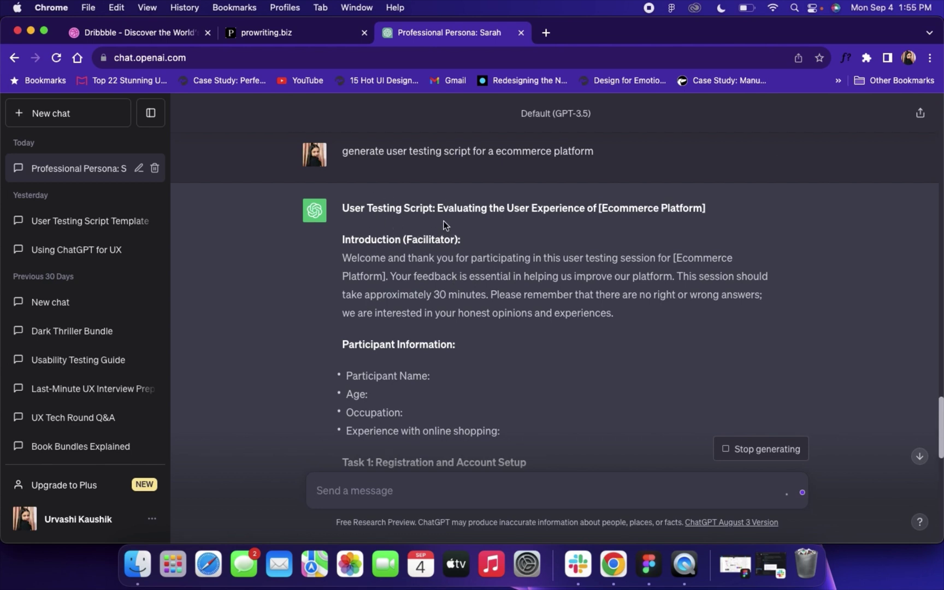
scroll(427, 274, down, 1)
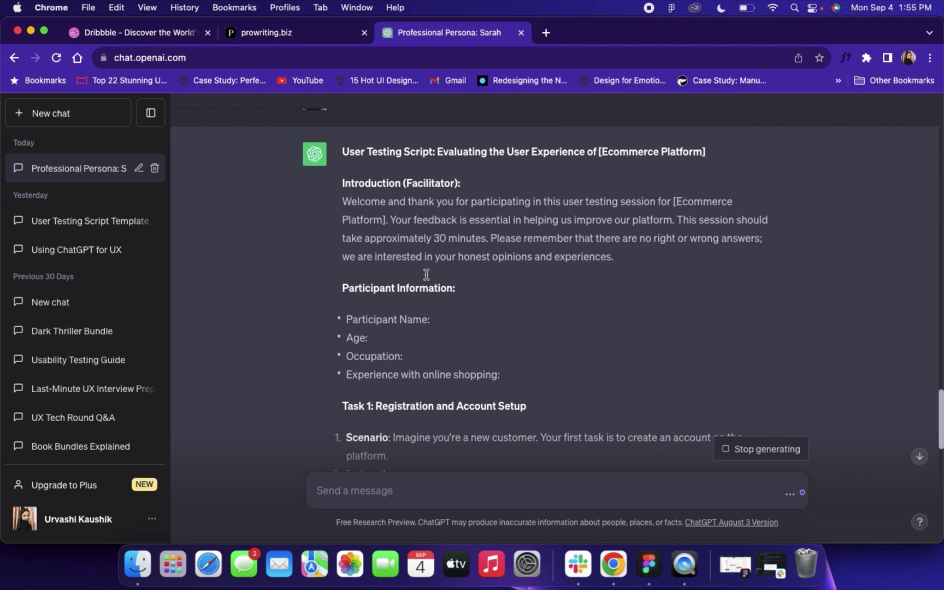
scroll(462, 224, down, 1)
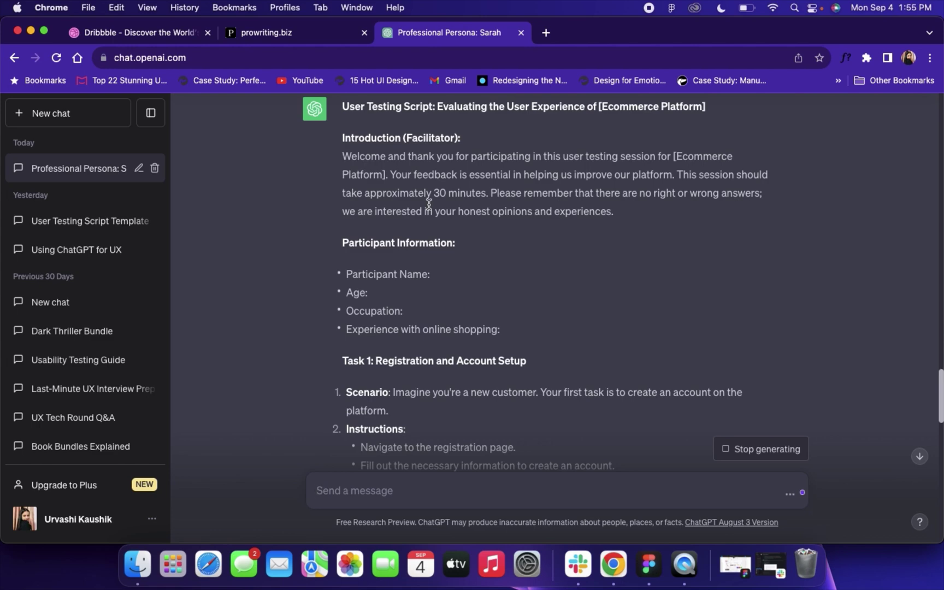
scroll(429, 204, down, 2)
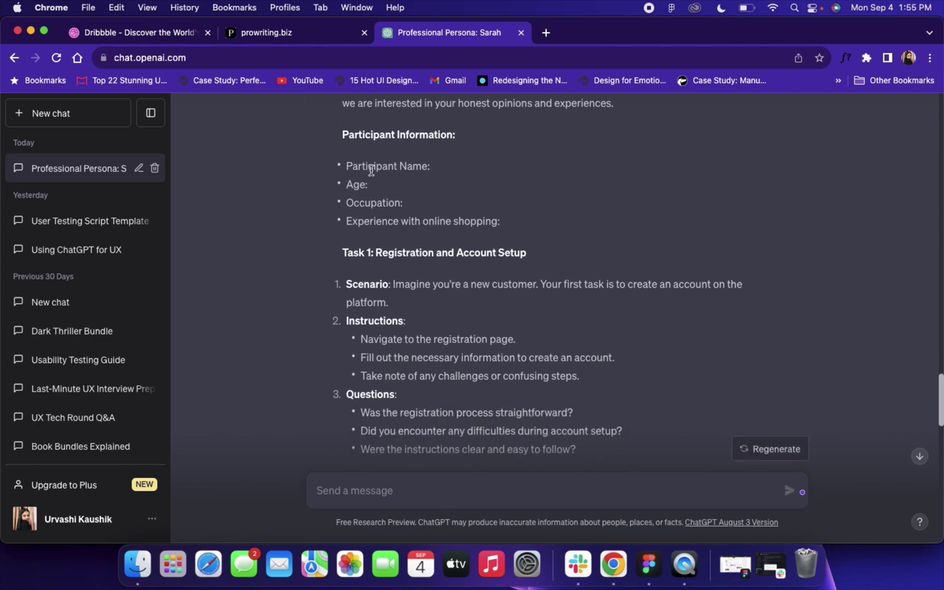
scroll(372, 169, down, 2)
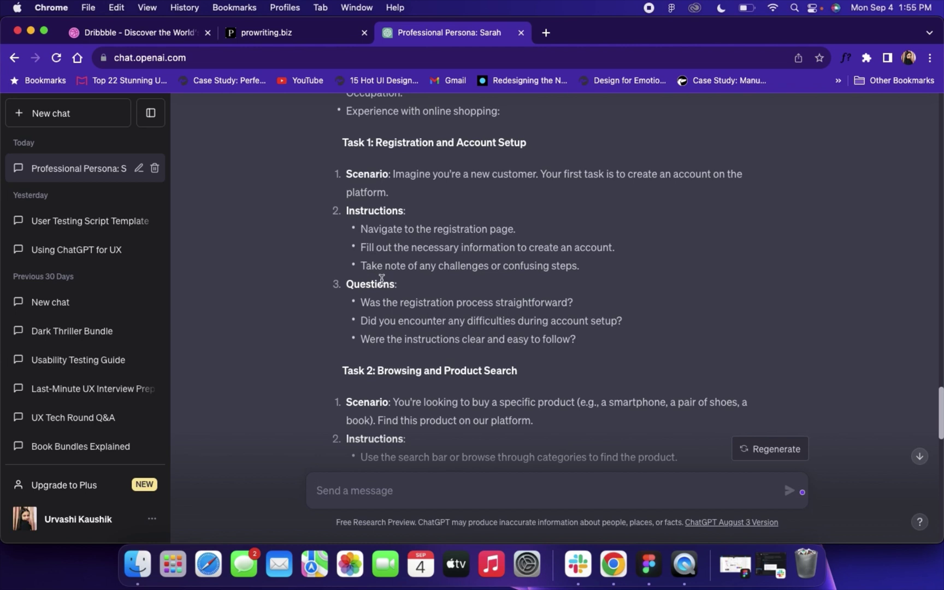
scroll(382, 280, down, 2)
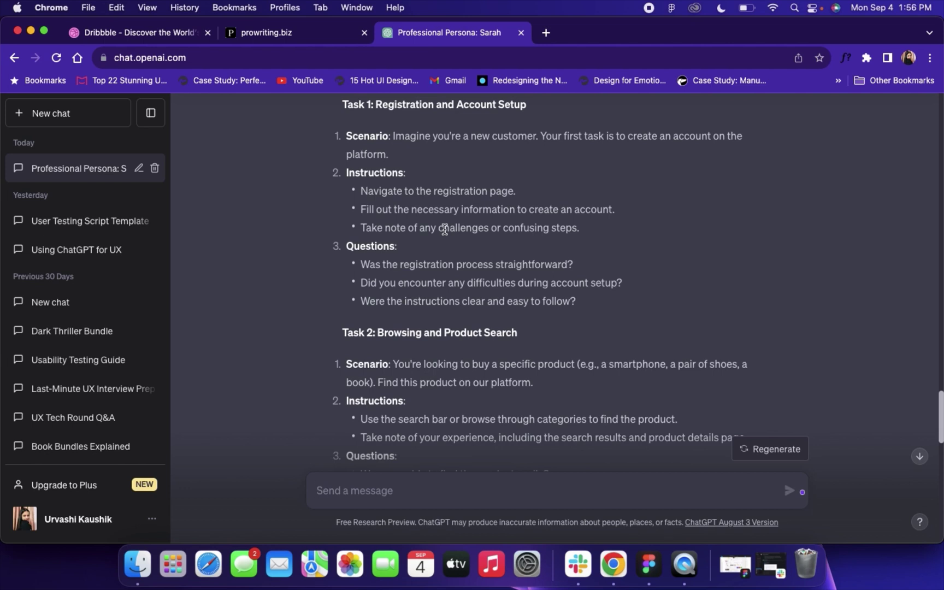
scroll(445, 230, down, 2)
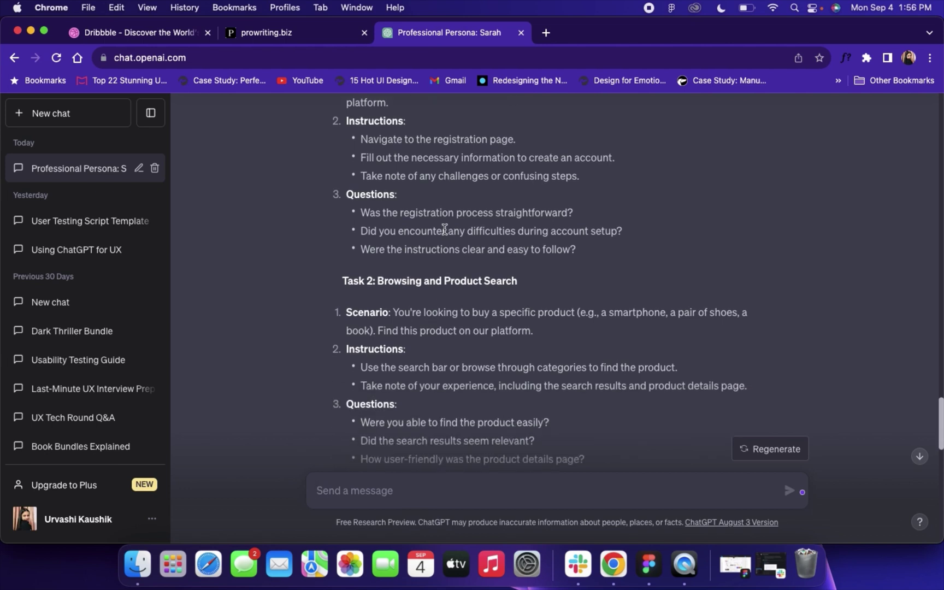
scroll(445, 230, down, 1)
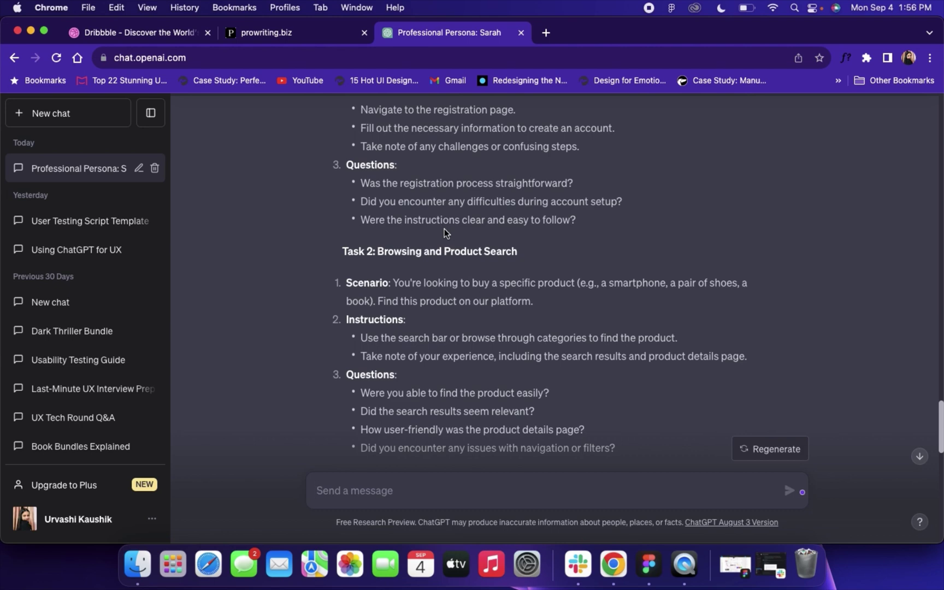
scroll(444, 229, up, 3)
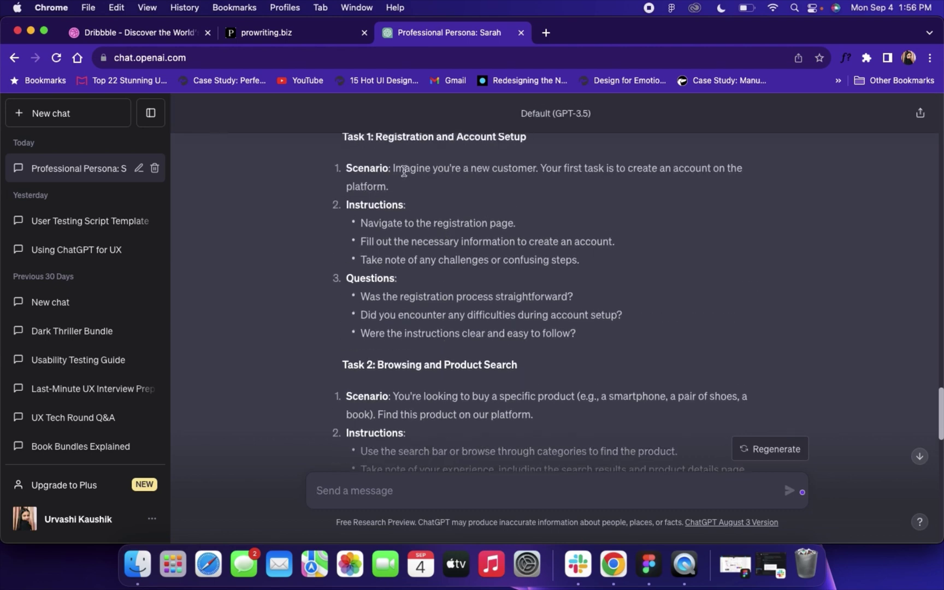
Examine the script's product search and checkout tasks, recheck the Task 1 questions, and continue to the closing section
scroll(399, 174, down, 5)
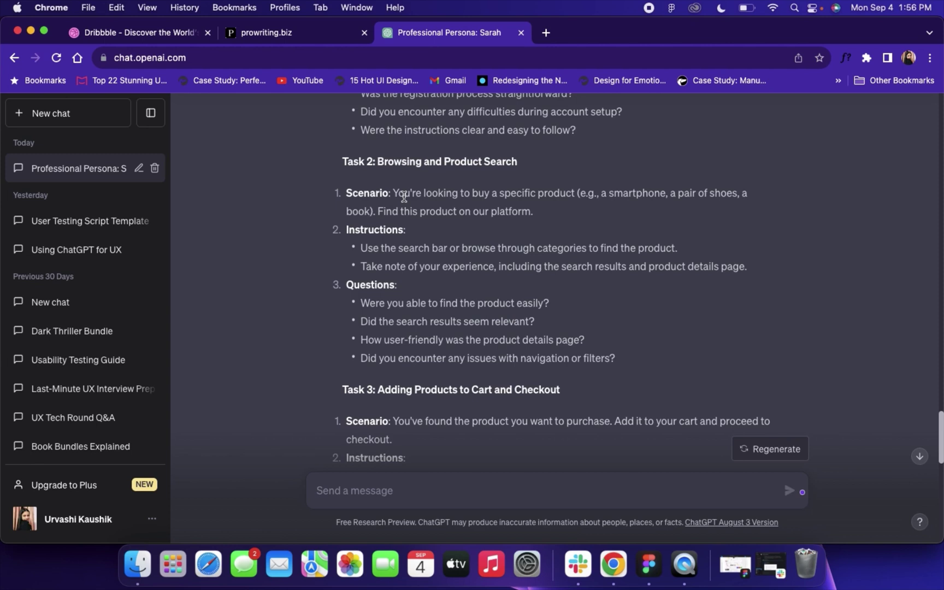
scroll(404, 197, down, 2)
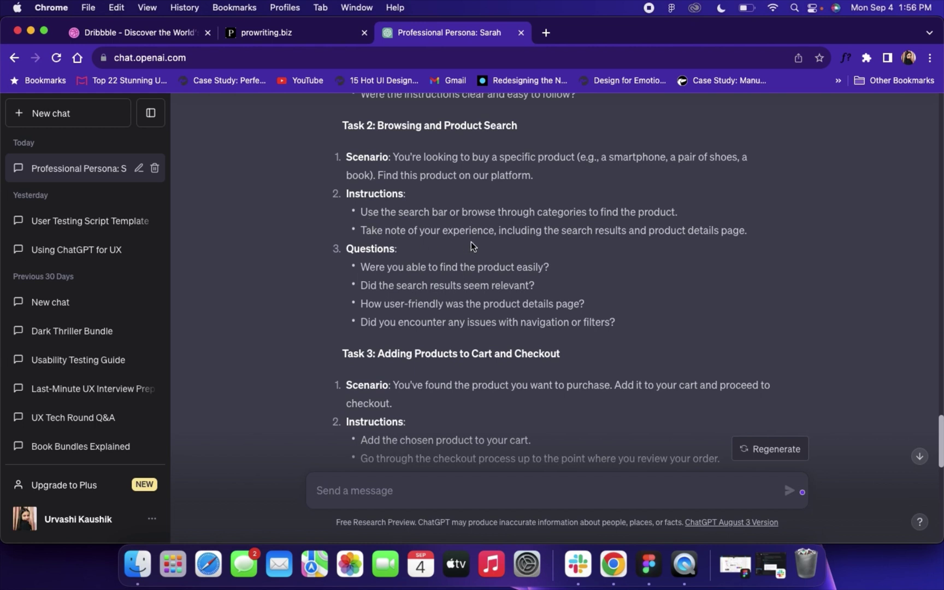
scroll(471, 241, down, 2)
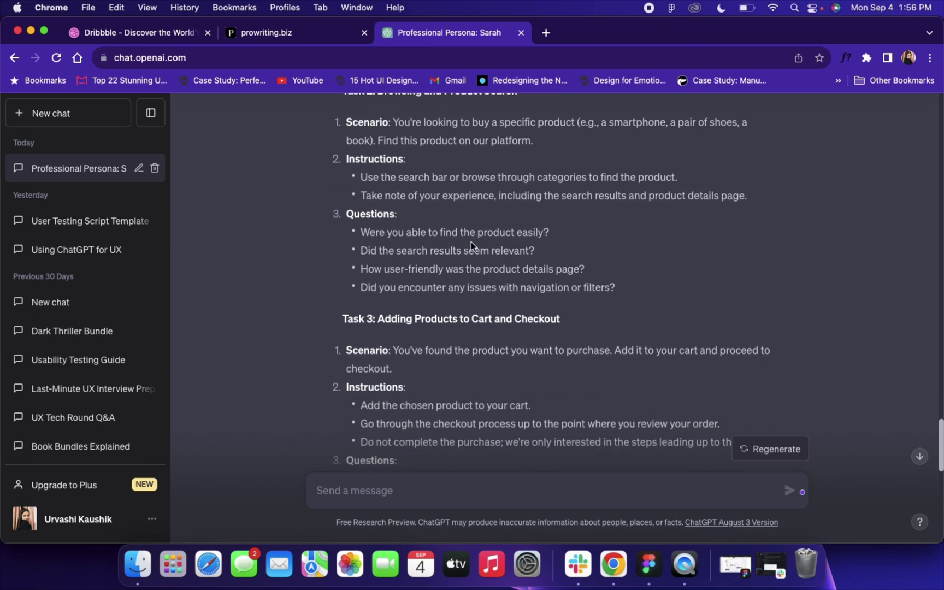
scroll(471, 241, down, 3)
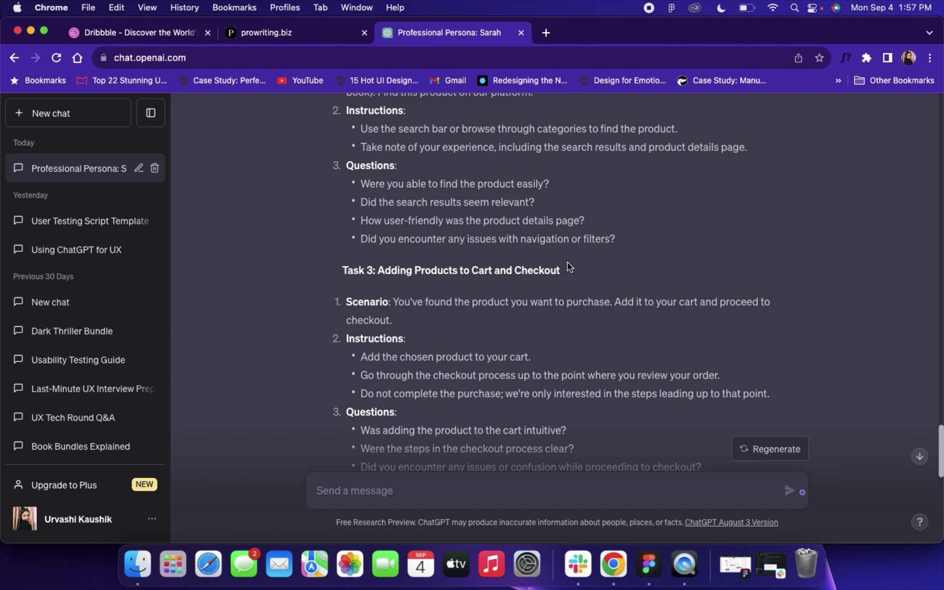
scroll(567, 261, up, 8)
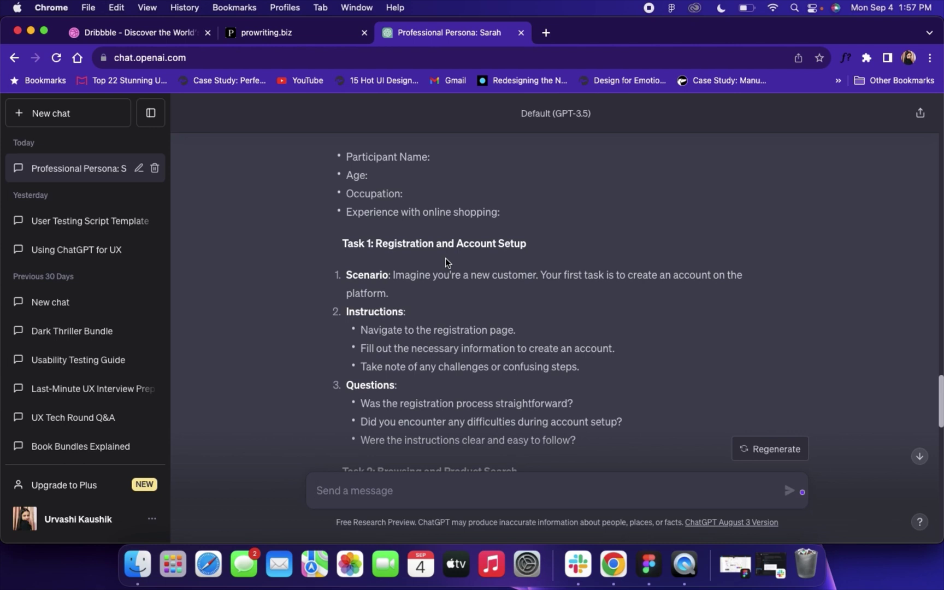
scroll(445, 261, up, 3)
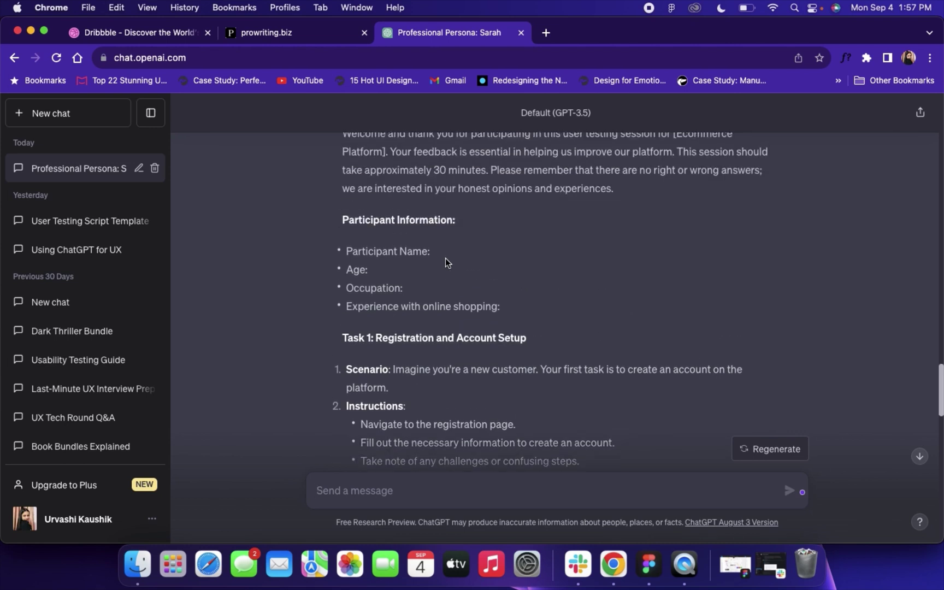
scroll(445, 259, down, 8)
scroll(397, 251, up, 1)
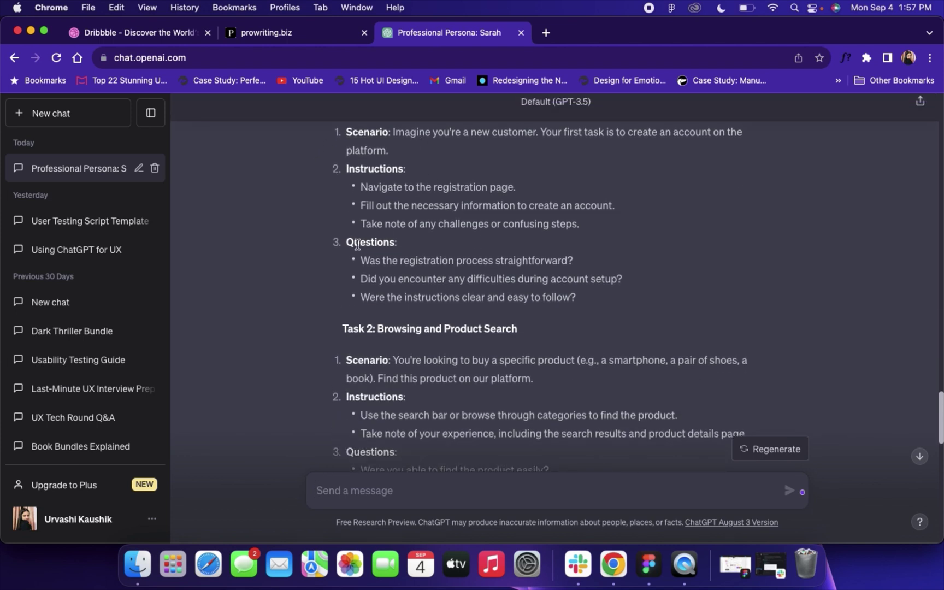
scroll(413, 255, down, 1)
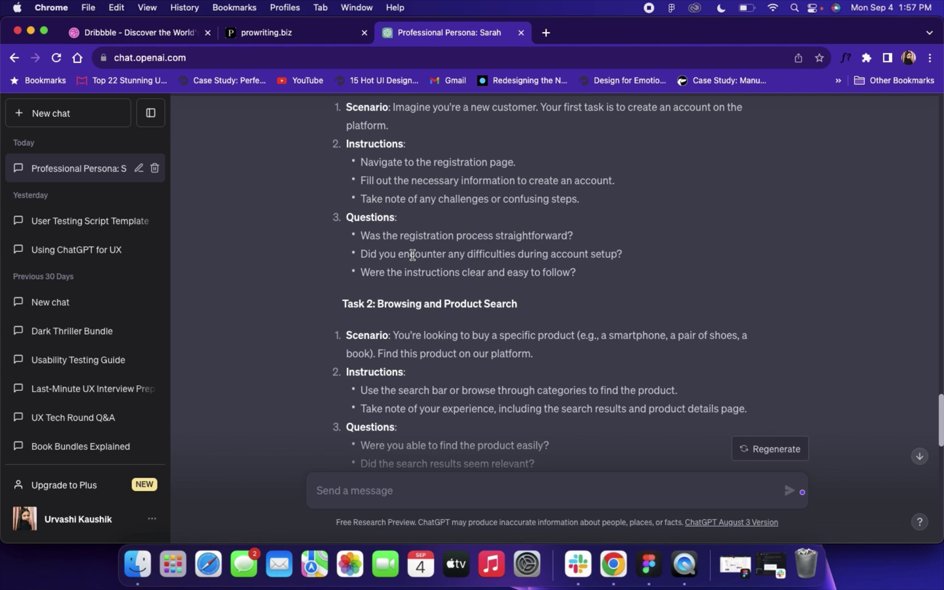
scroll(413, 255, down, 8)
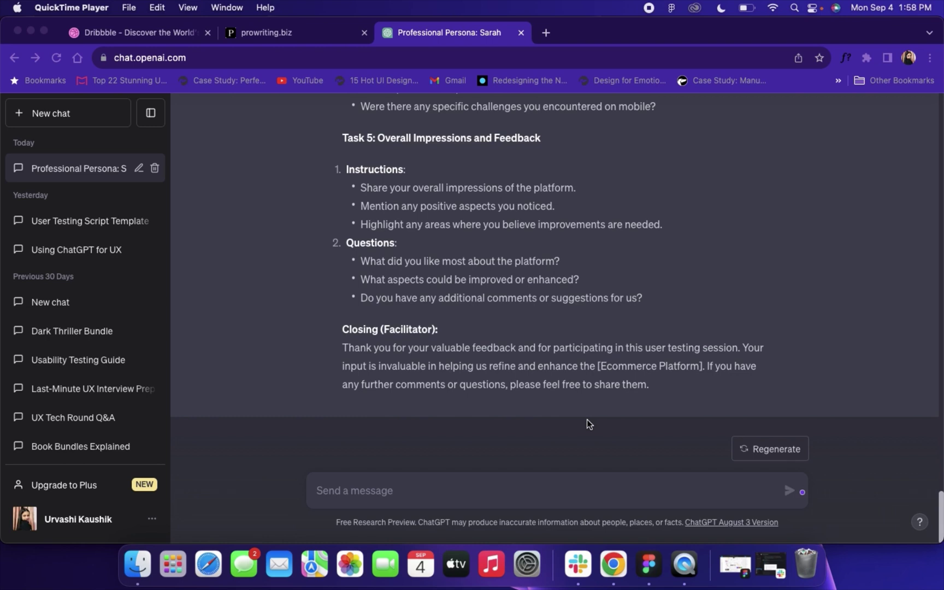
Send the follow-up prompt "generate error messages for a payment app" in the same chat
click(414, 491)
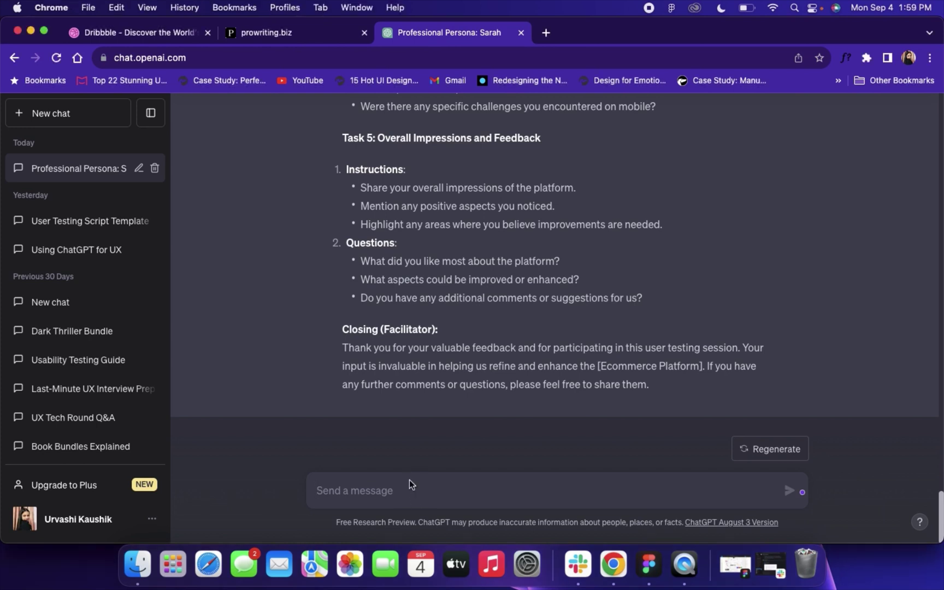
text(generate error messages for a payment a)
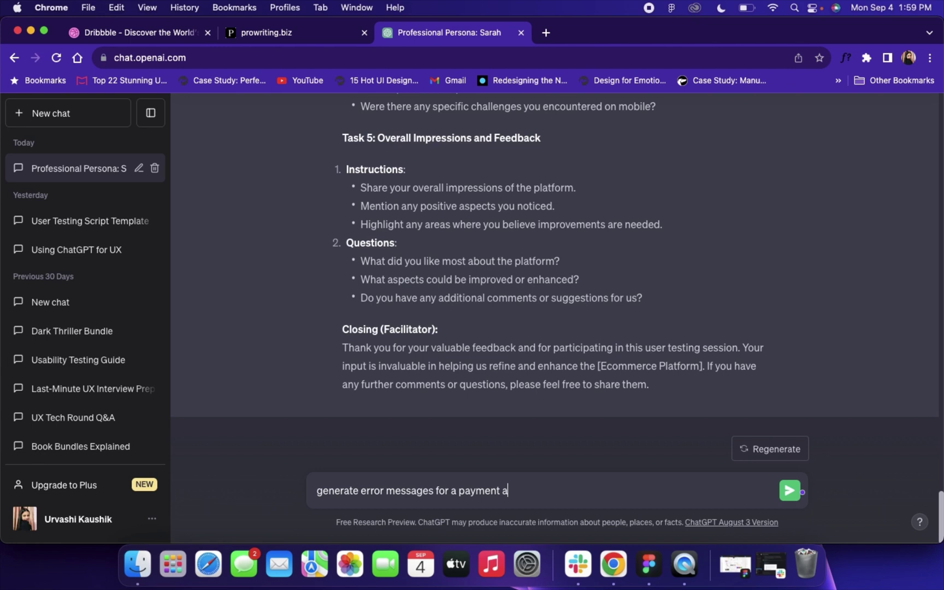
text(pp)
key(Return)
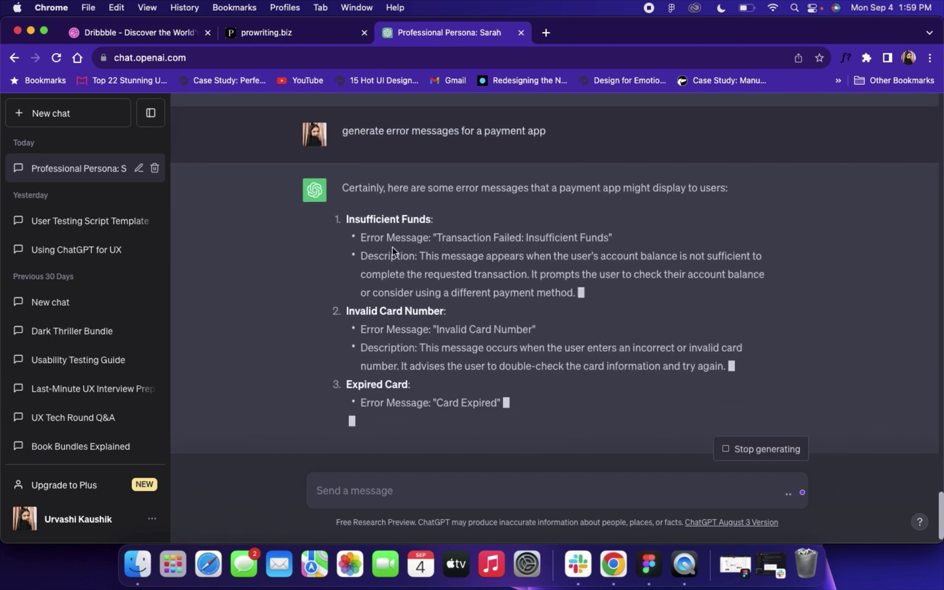
Review the generated payment app error messages and their descriptions, from insufficient funds through network error
scroll(419, 263, up, 2)
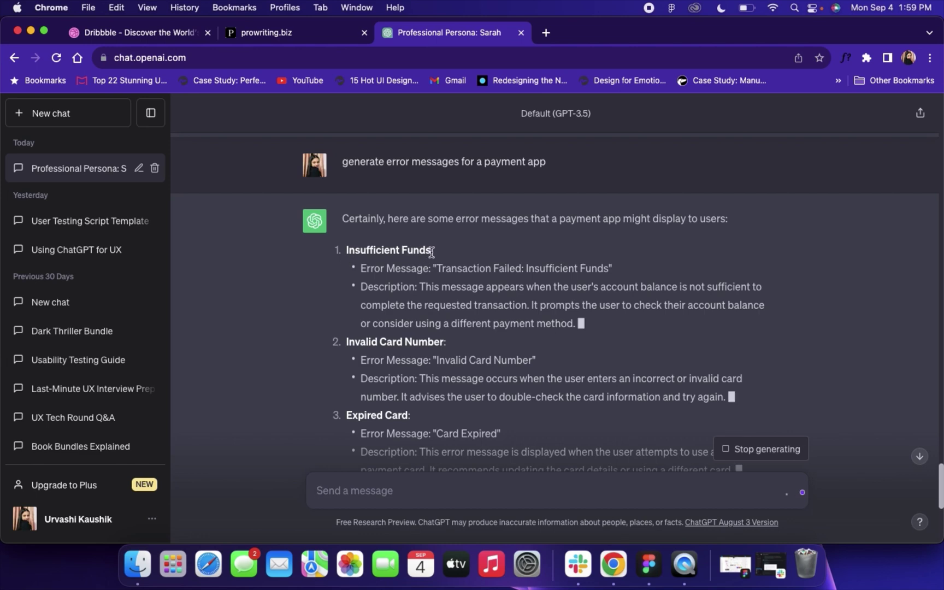
scroll(431, 253, down, 3)
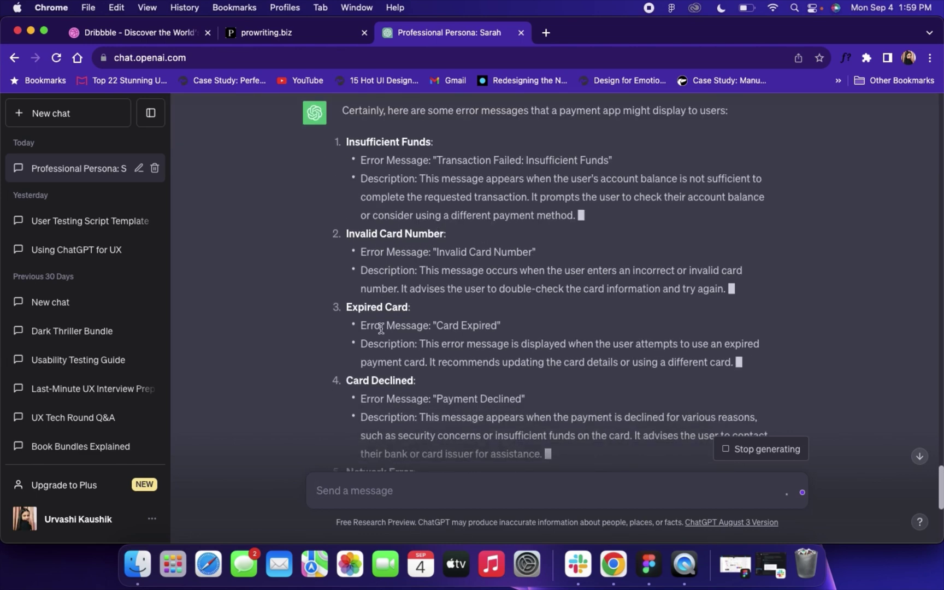
scroll(435, 227, down, 2)
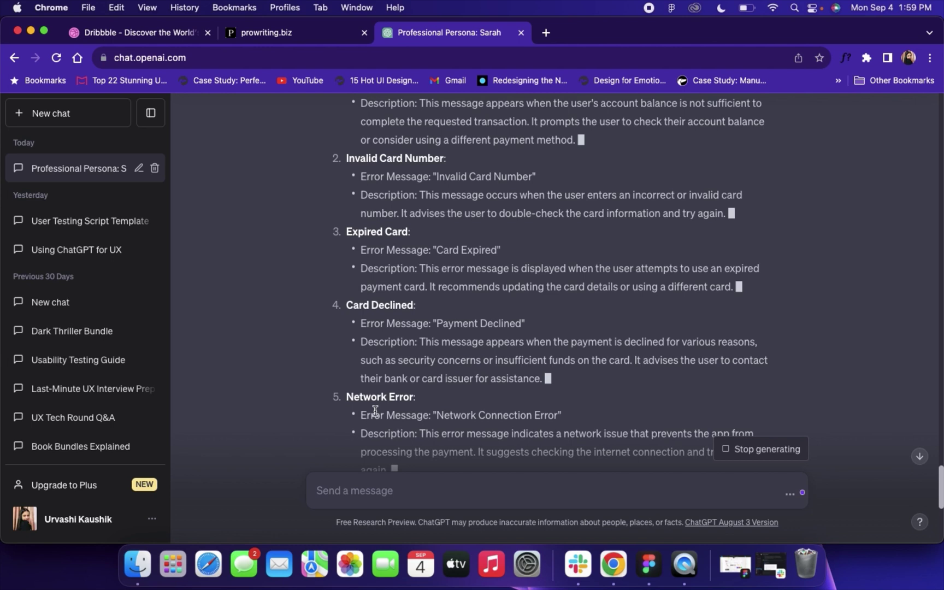
scroll(393, 408, up, 2)
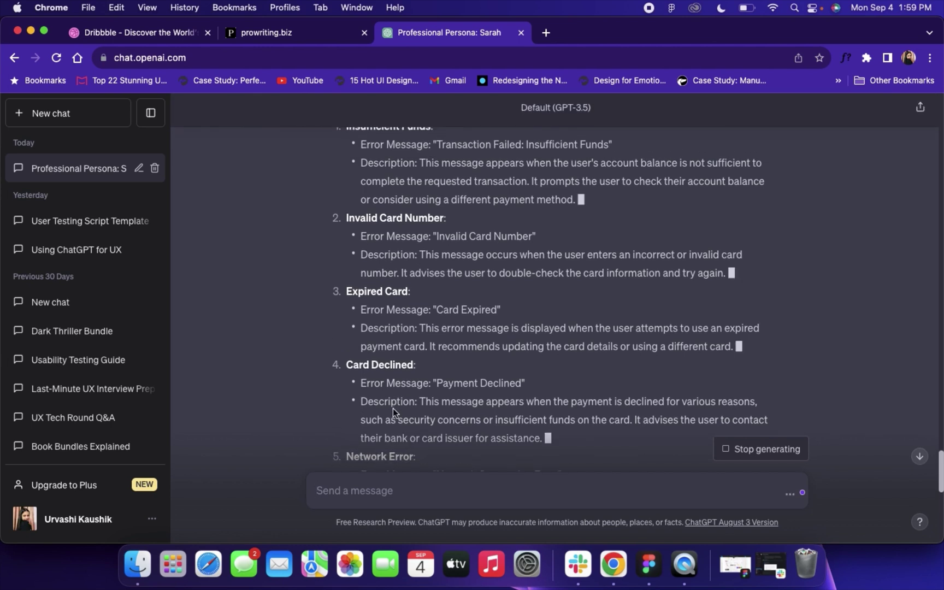
scroll(443, 214, up, 3)
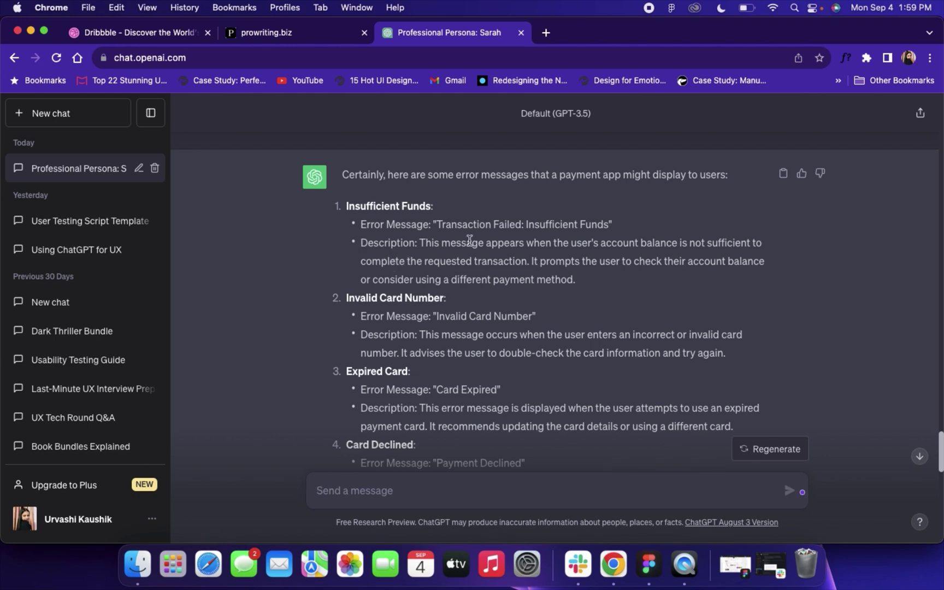
scroll(469, 240, down, 3)
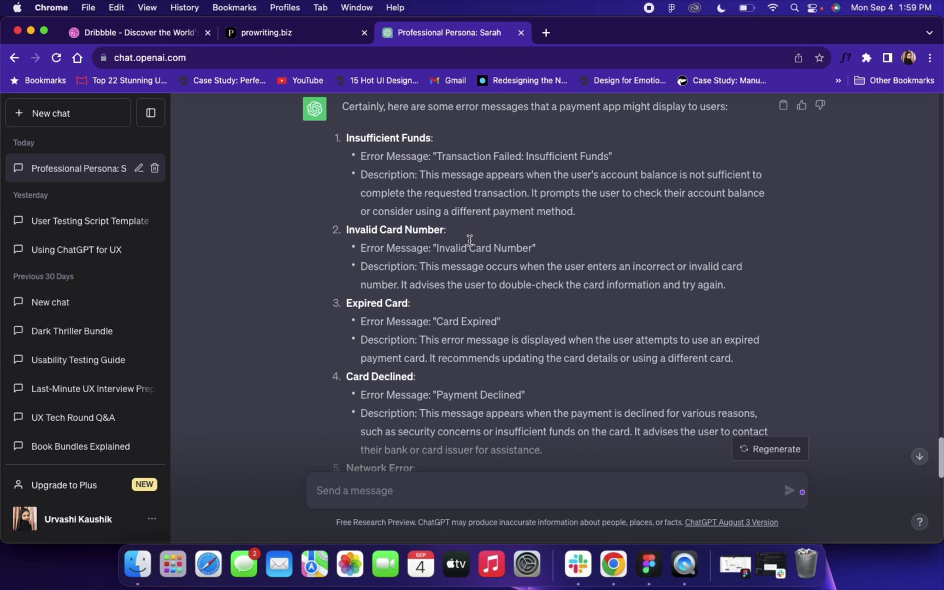
scroll(405, 336, down, 4)
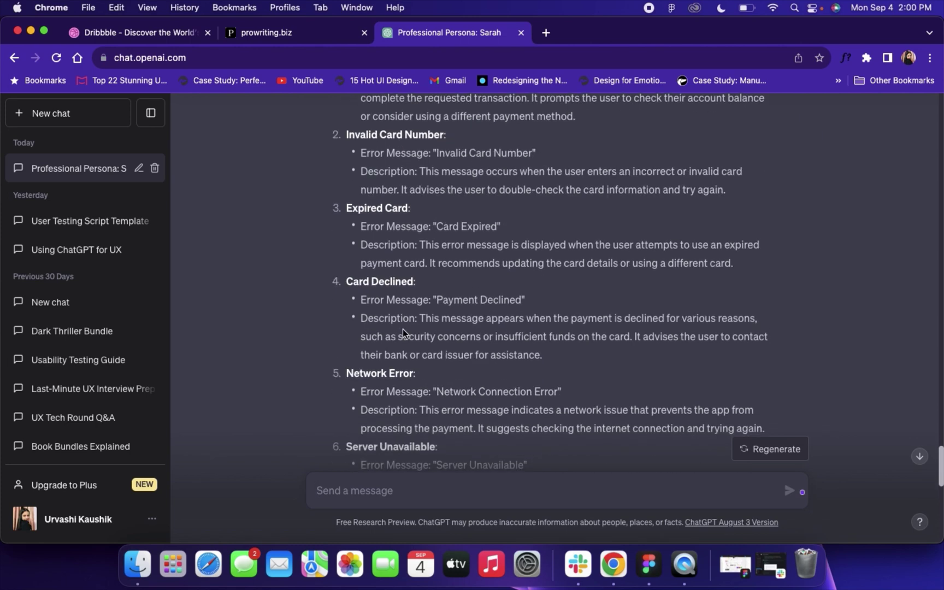
Review the remaining payment app error messages, from Card Declined through Payment Gateway Error and the closing note
scroll(403, 329, down, 1)
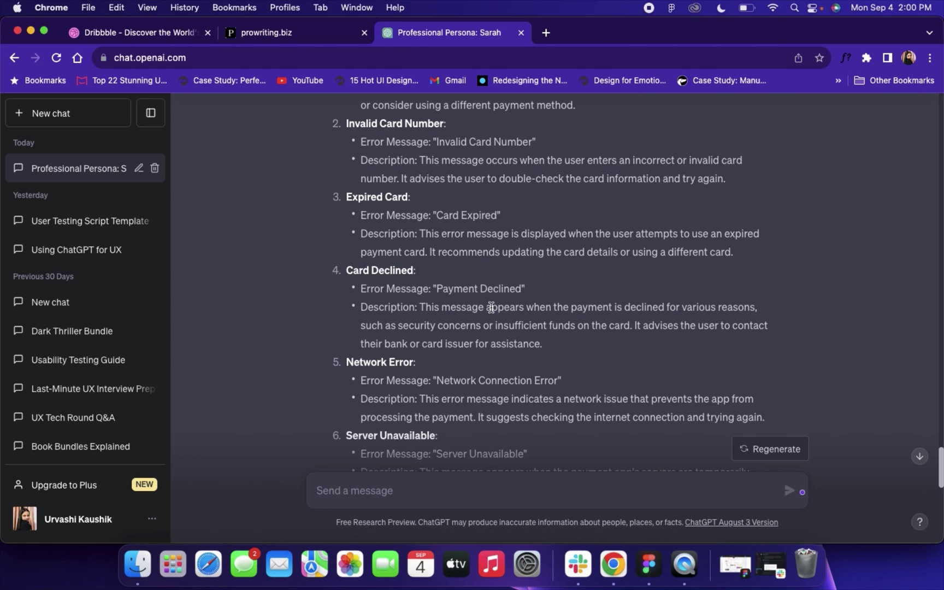
scroll(491, 307, down, 3)
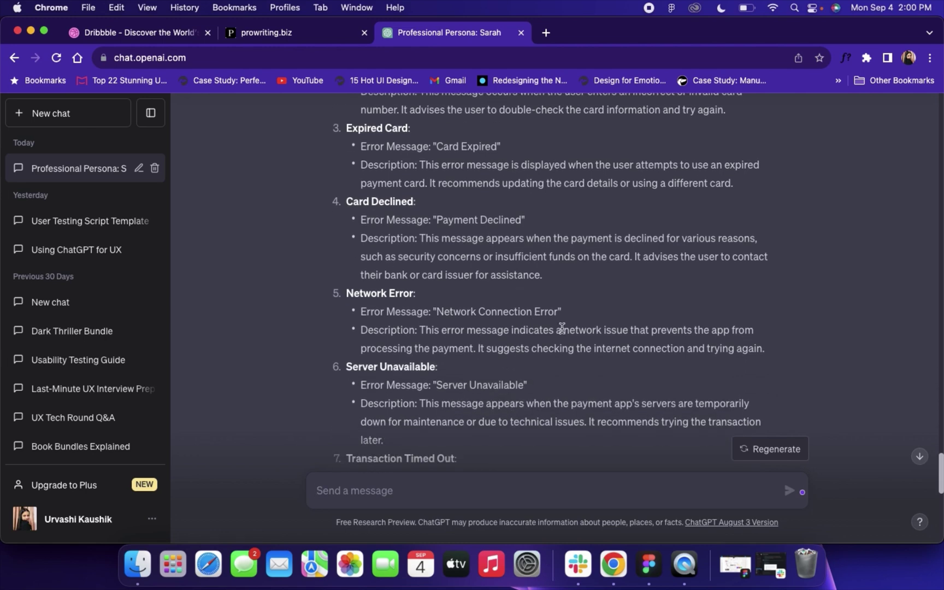
scroll(562, 328, down, 5)
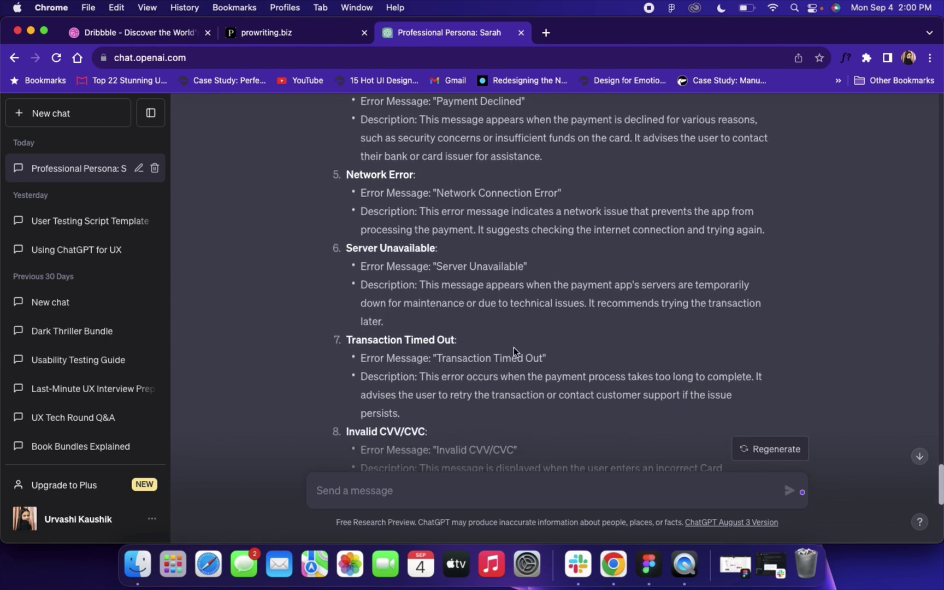
scroll(513, 334, down, 3)
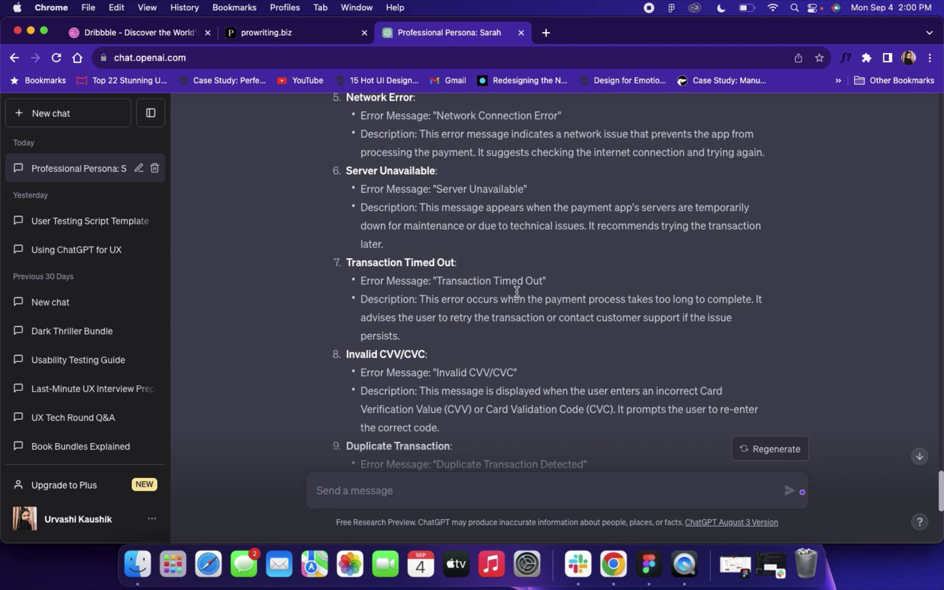
scroll(465, 413, down, 4)
scroll(465, 413, down, 4)
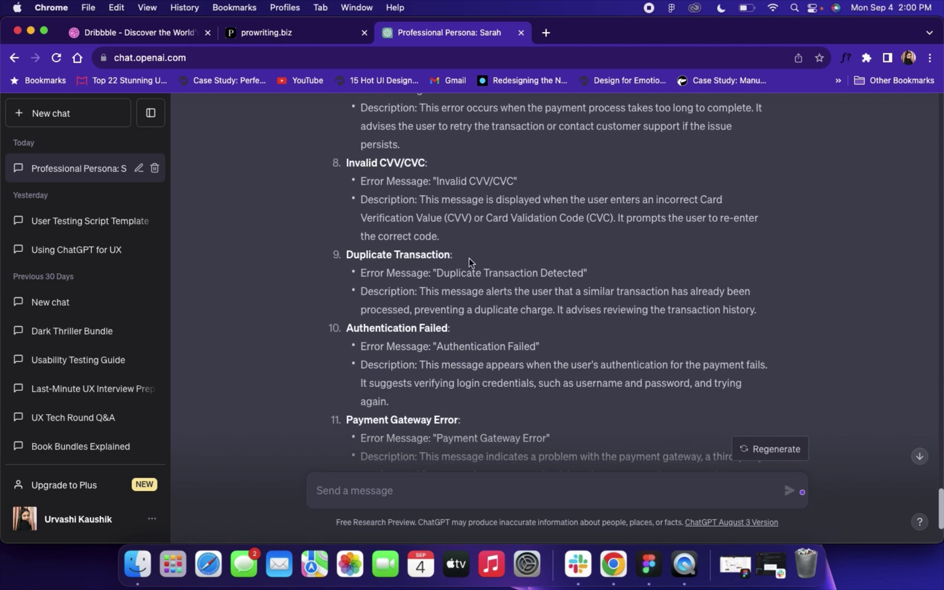
scroll(470, 259, down, 4)
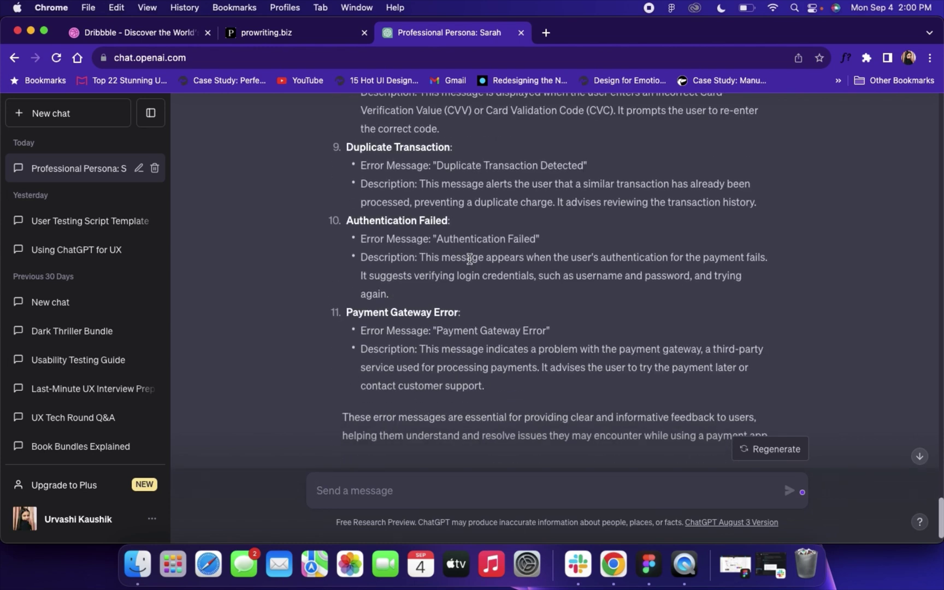
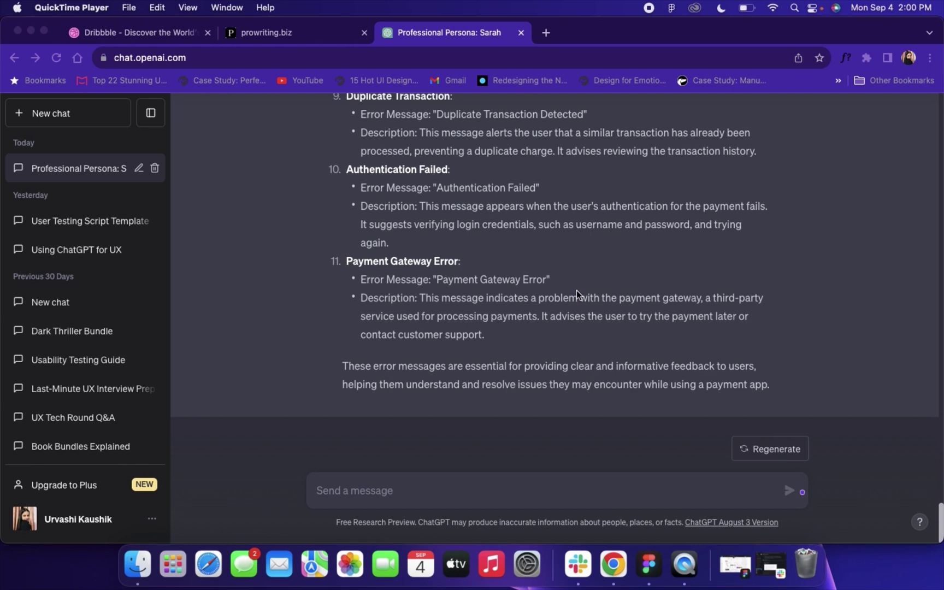
Send the follow-up prompt "generate faqs for a fintech company" in the same chat
click(339, 494)
text(generate faqs)
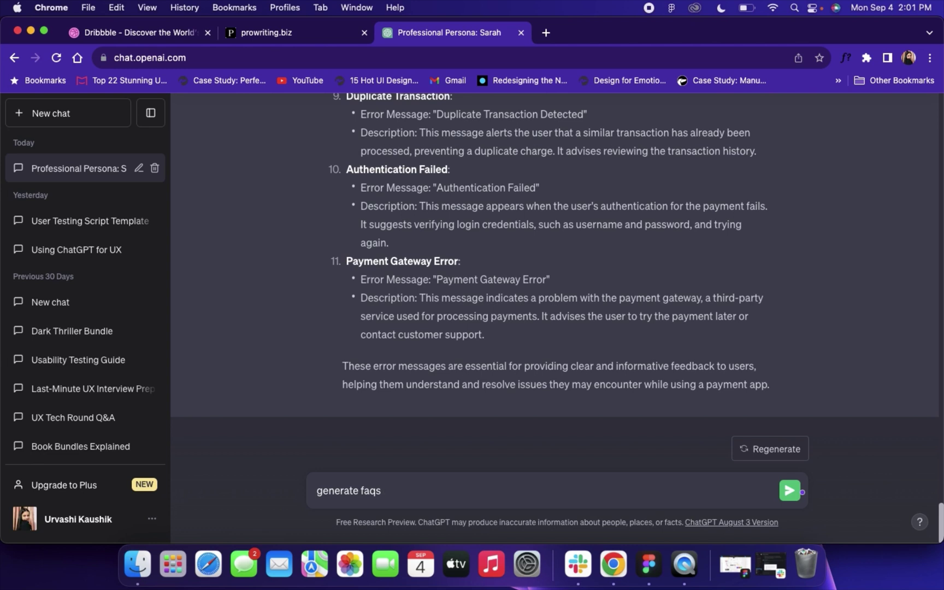
text(for a fintech company)
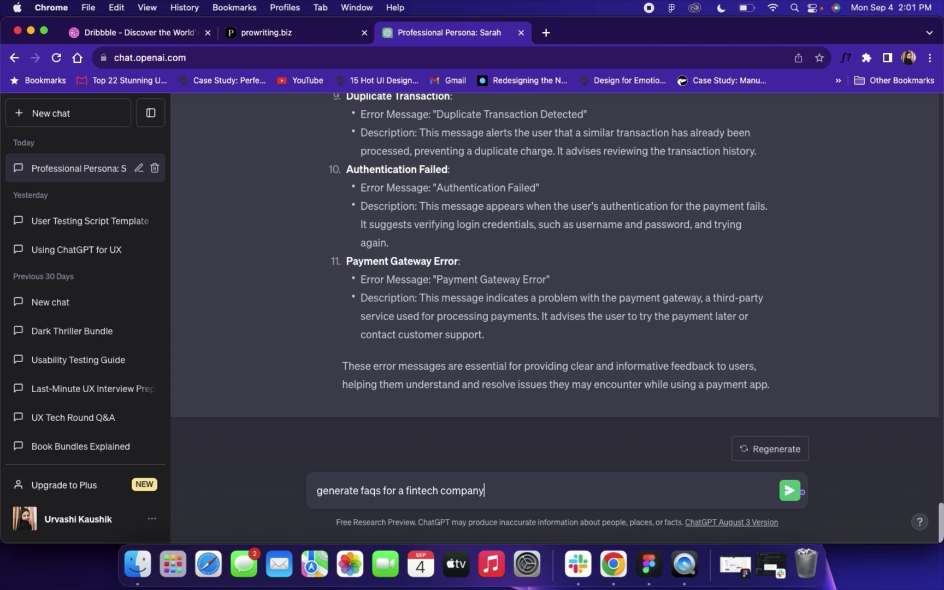
key(Return)
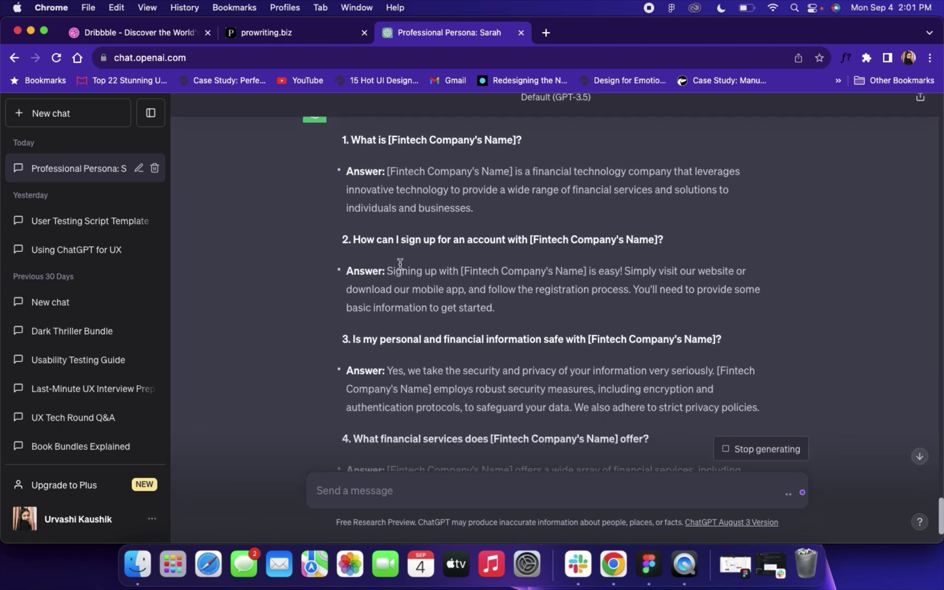
Review the generated fintech FAQs, from the company introduction and account sign-up through password reset and financial education resources
scroll(400, 264, up, 2)
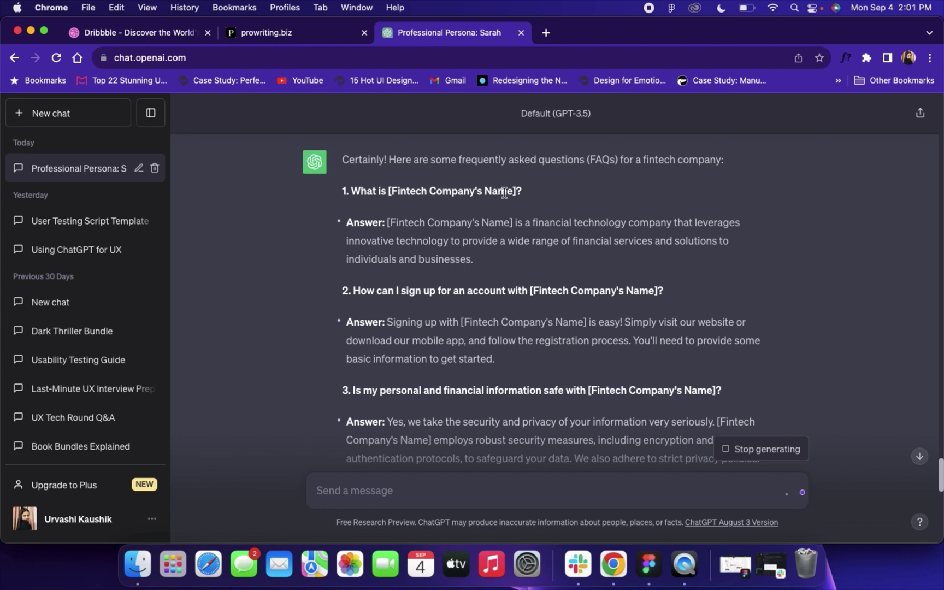
scroll(502, 290, down, 2)
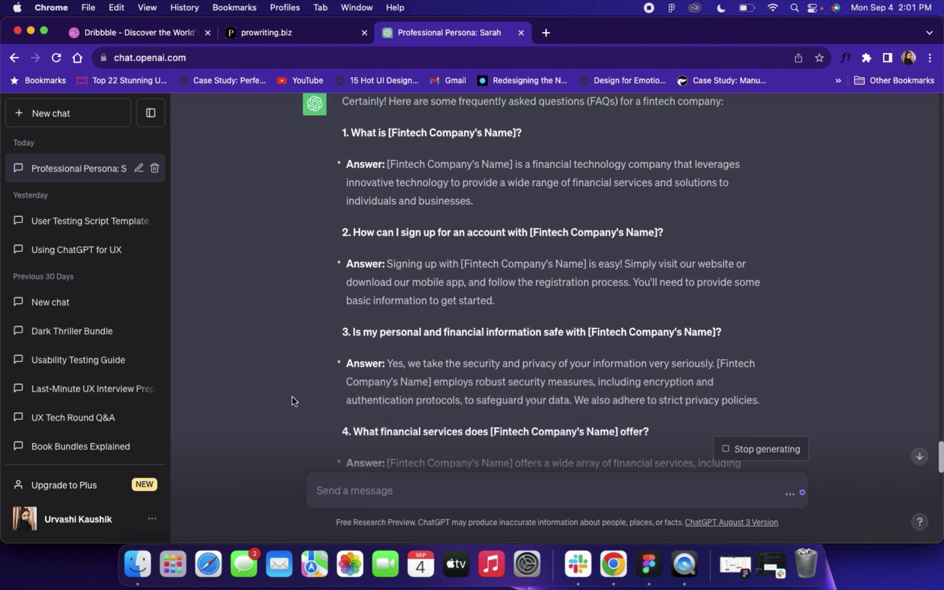
scroll(293, 396, down, 3)
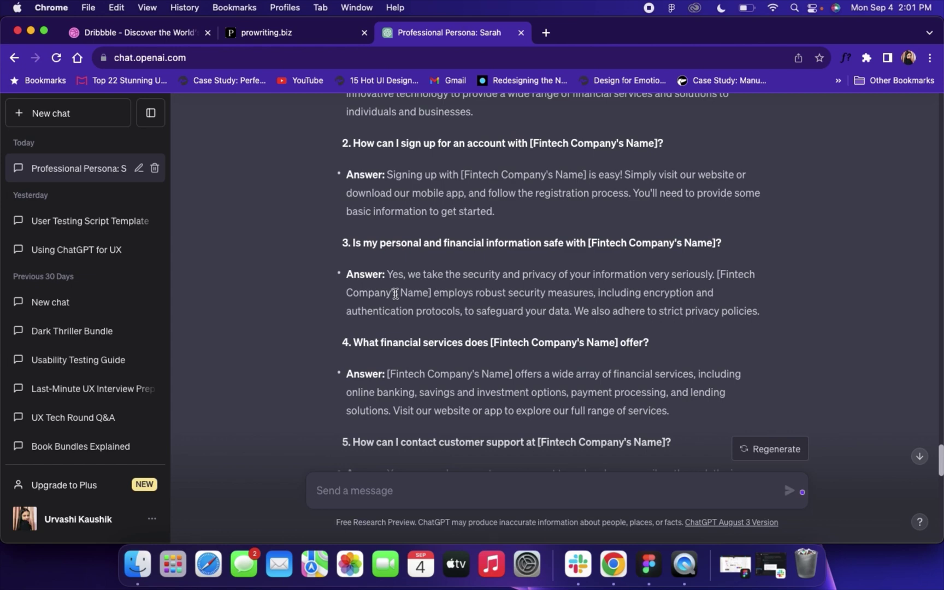
scroll(395, 294, up, 5)
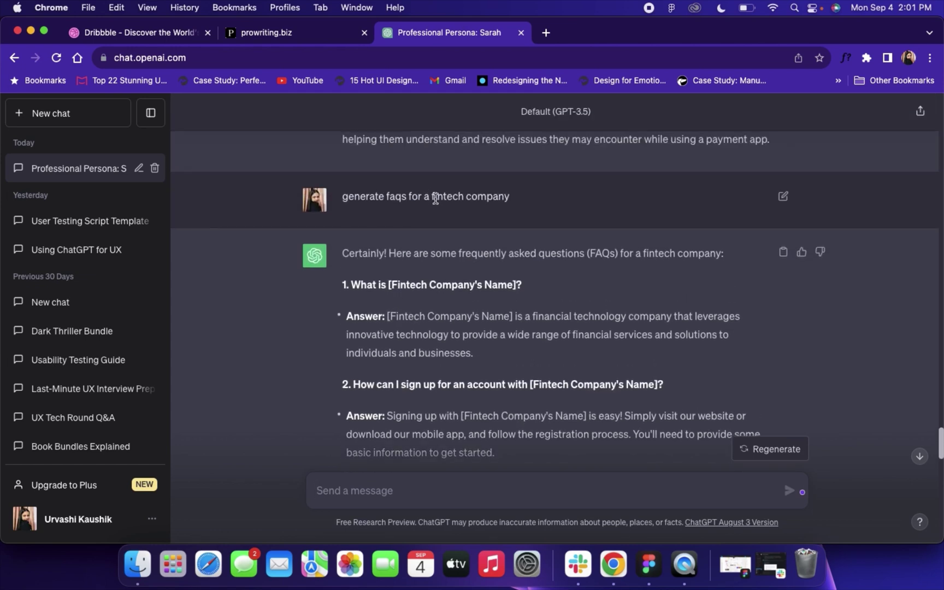
scroll(436, 198, down, 10)
scroll(436, 198, down, 5)
scroll(435, 198, up, 2)
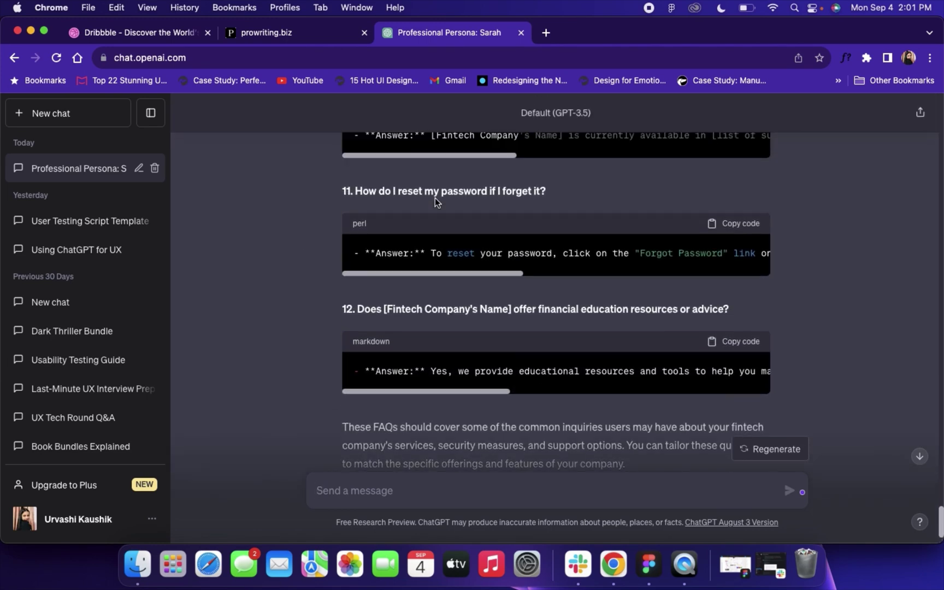
scroll(418, 255, up, 2)
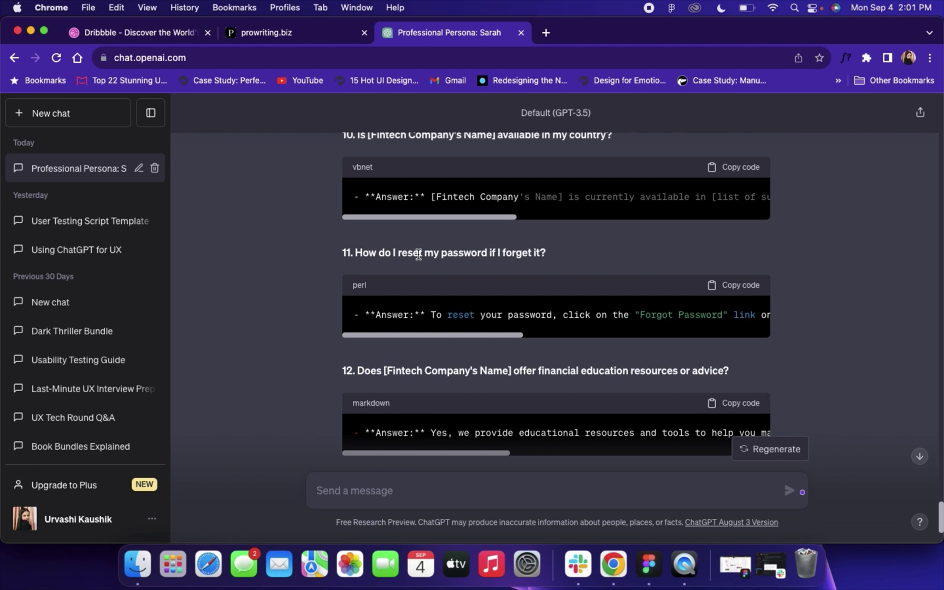
key(super+Tab)
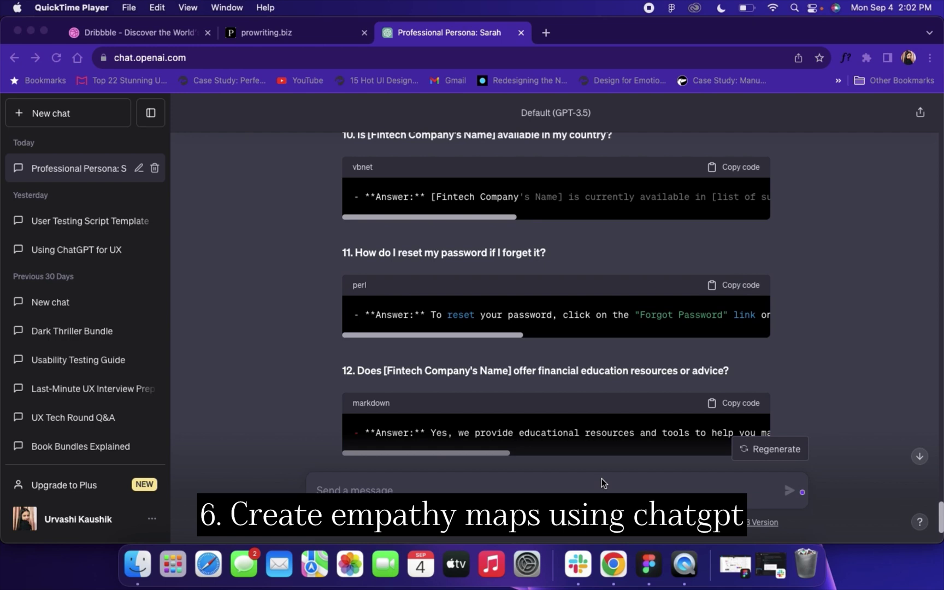
Send the follow-up prompt "generate empathy map of a student" in the same chat
click(458, 488)
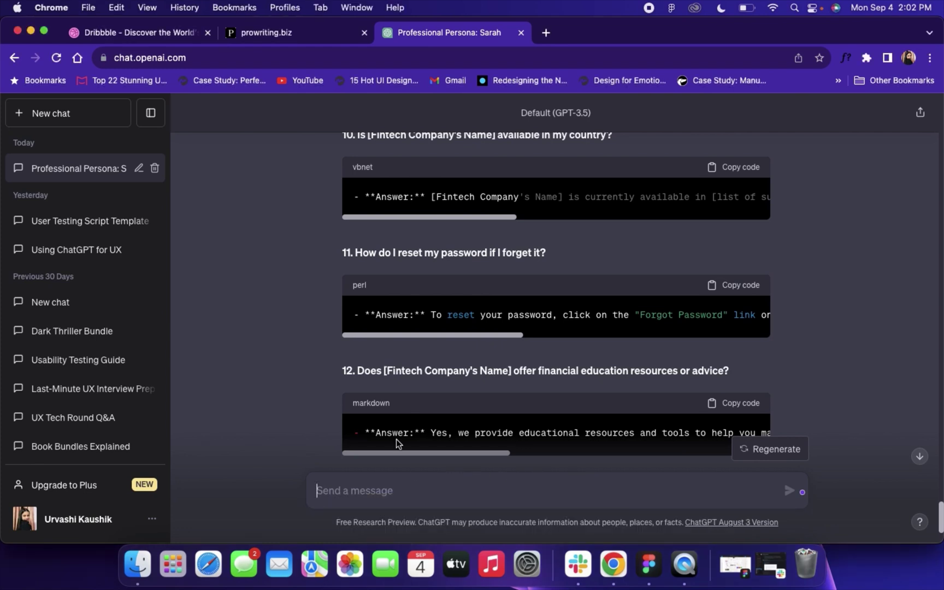
text(gen)
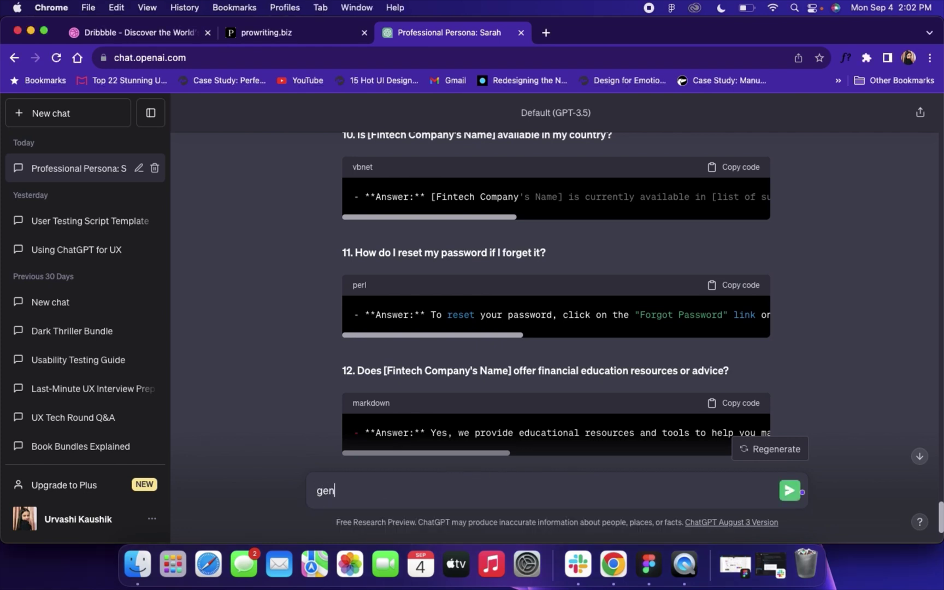
text(erate empathy map)
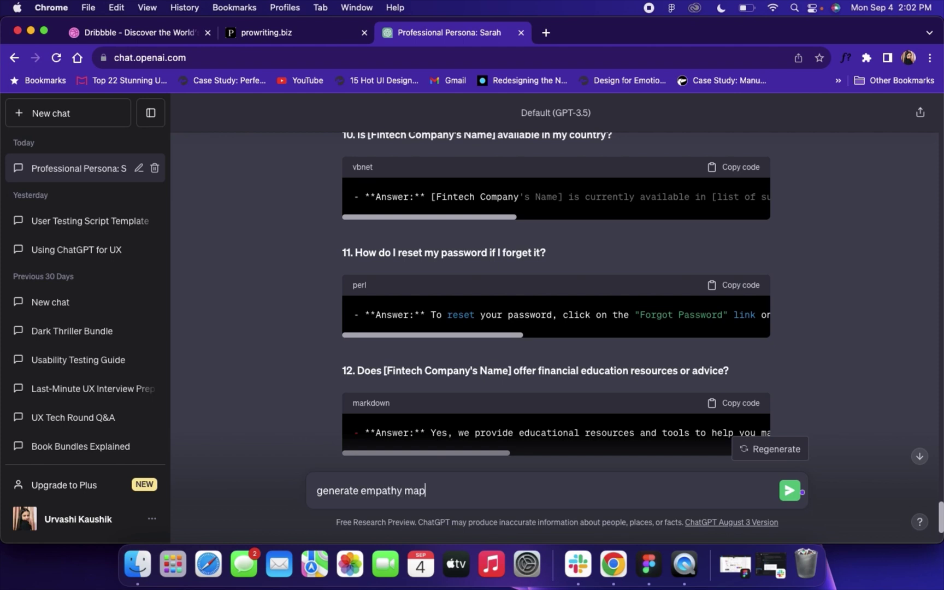
text( of a student)
key(Return)
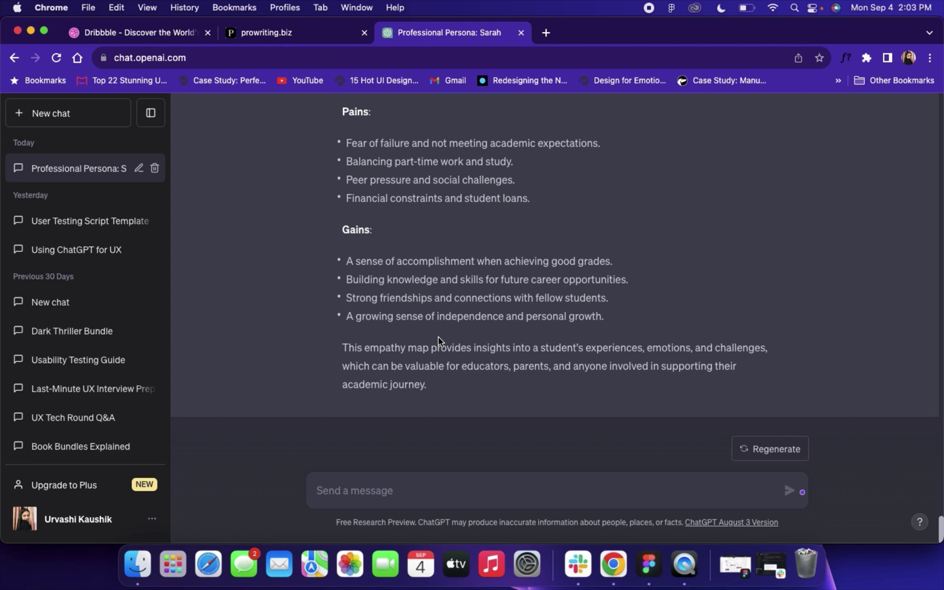
Review the student empathy map from its beginning, covering what the student sees, hears, says and does
scroll(433, 263, up, 5)
scroll(434, 263, up, 7)
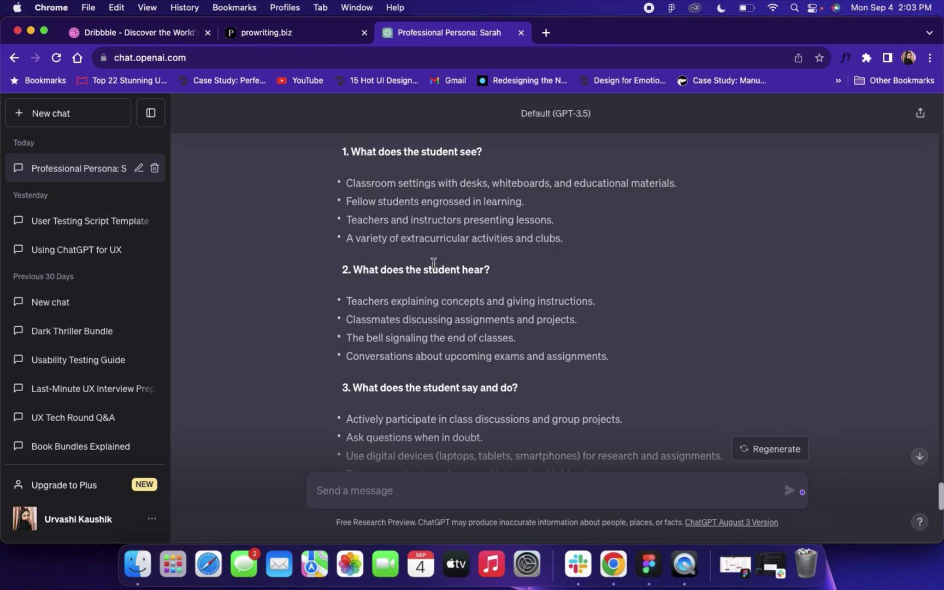
scroll(375, 194, up, 3)
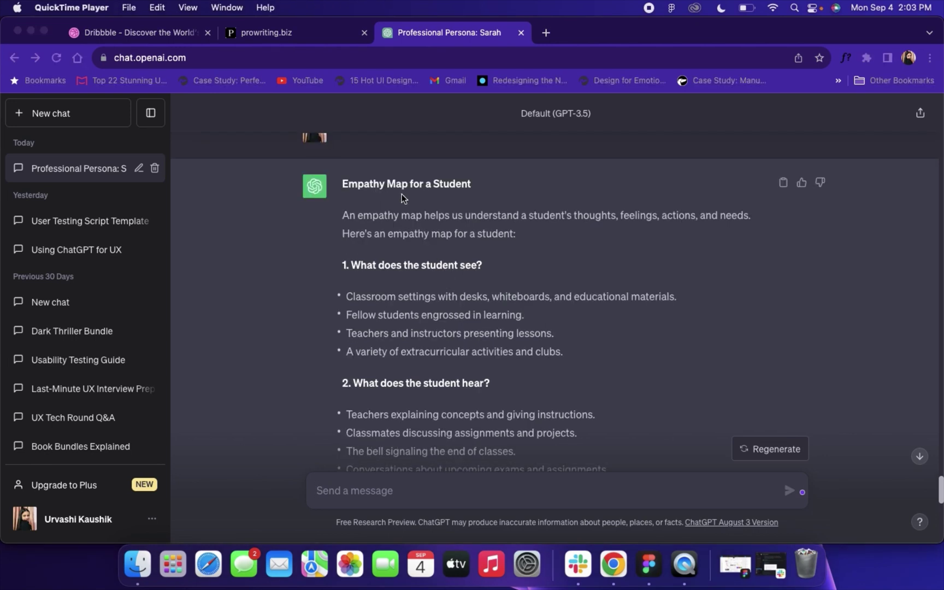
scroll(449, 273, down, 4)
click(449, 273)
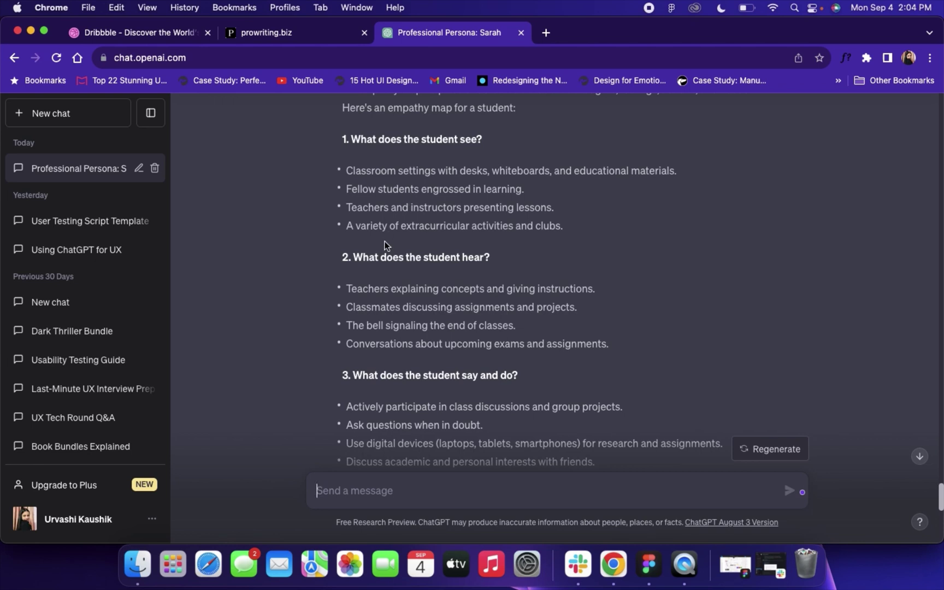
scroll(384, 241, down, 3)
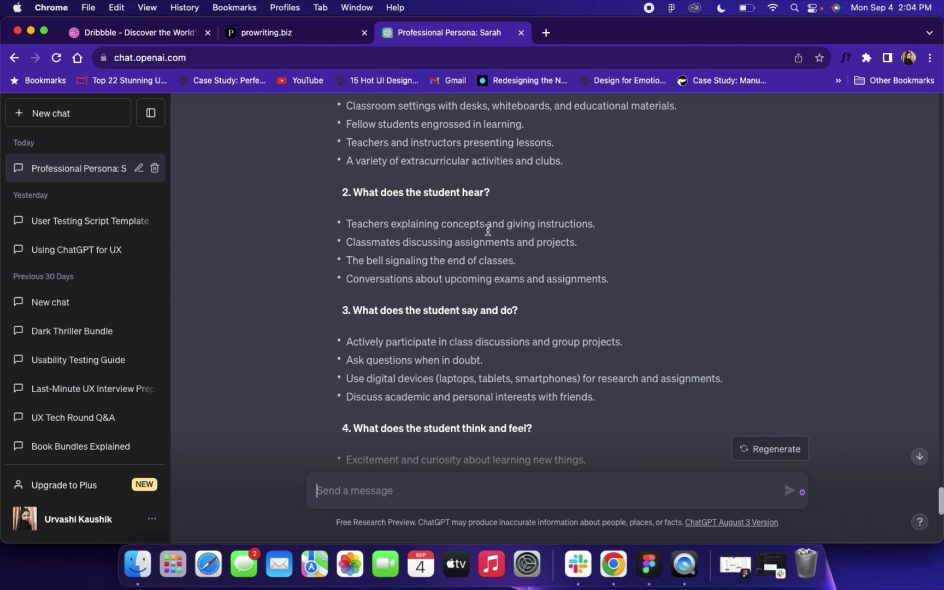
scroll(488, 229, down, 3)
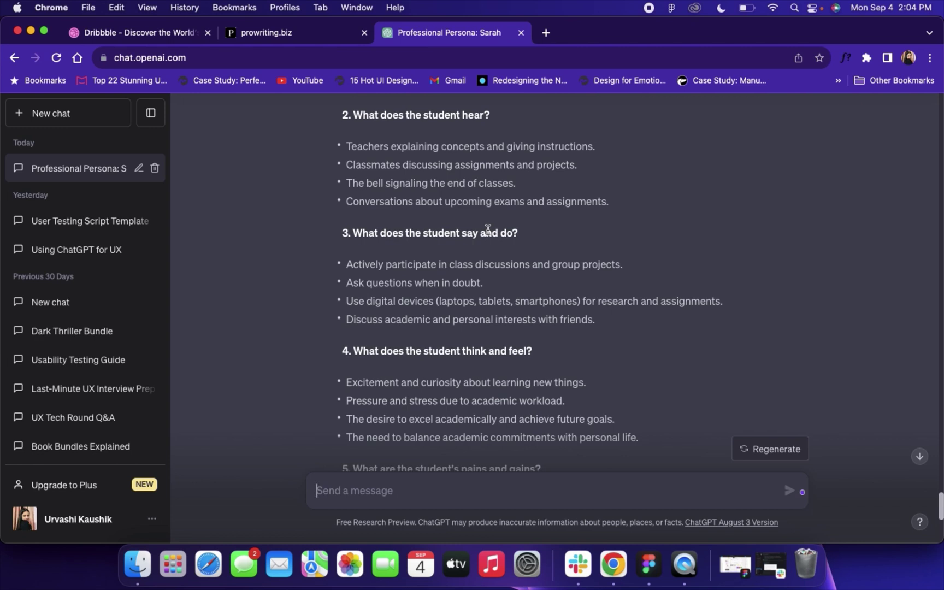
Examine the empathy map's sections on what the student thinks and feels and on the student's pains and gains
scroll(488, 230, down, 3)
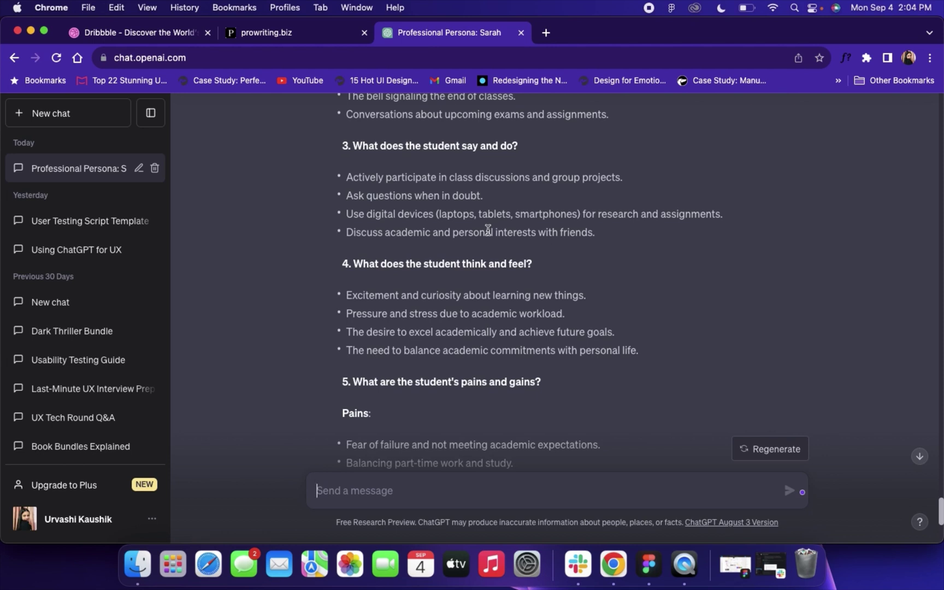
scroll(488, 229, down, 1)
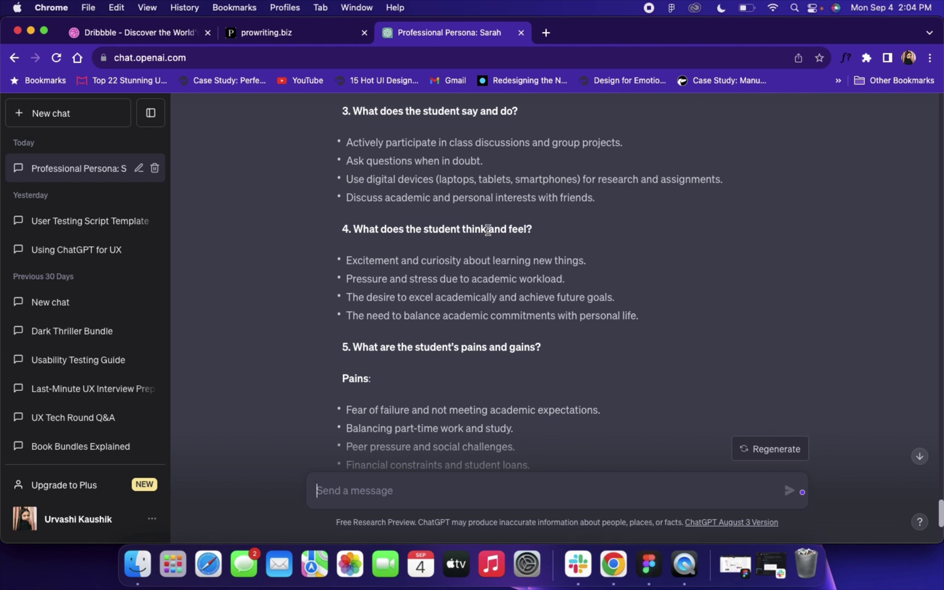
scroll(489, 230, down, 3)
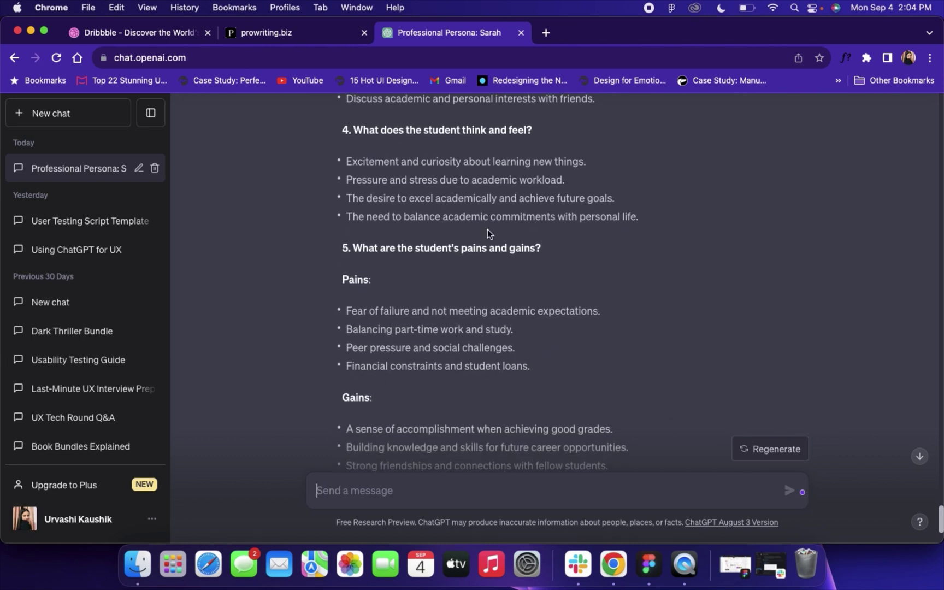
scroll(487, 228, down, 1)
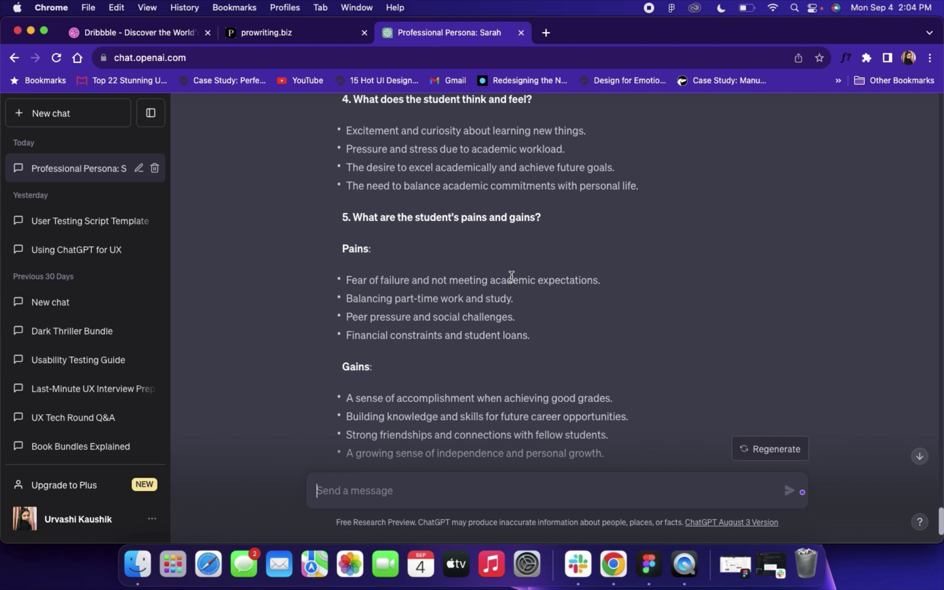
scroll(511, 276, down, 2)
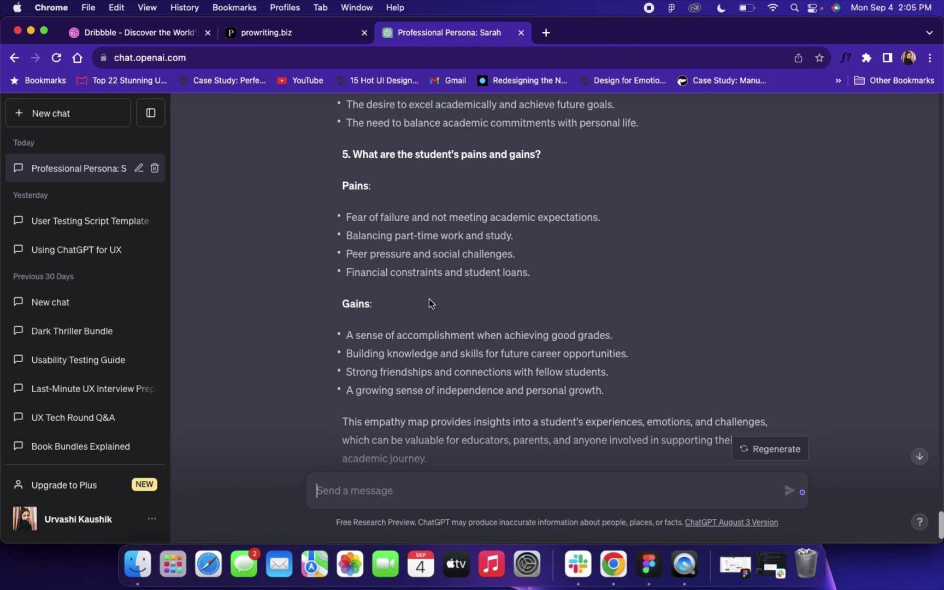
scroll(428, 299, up, 5)
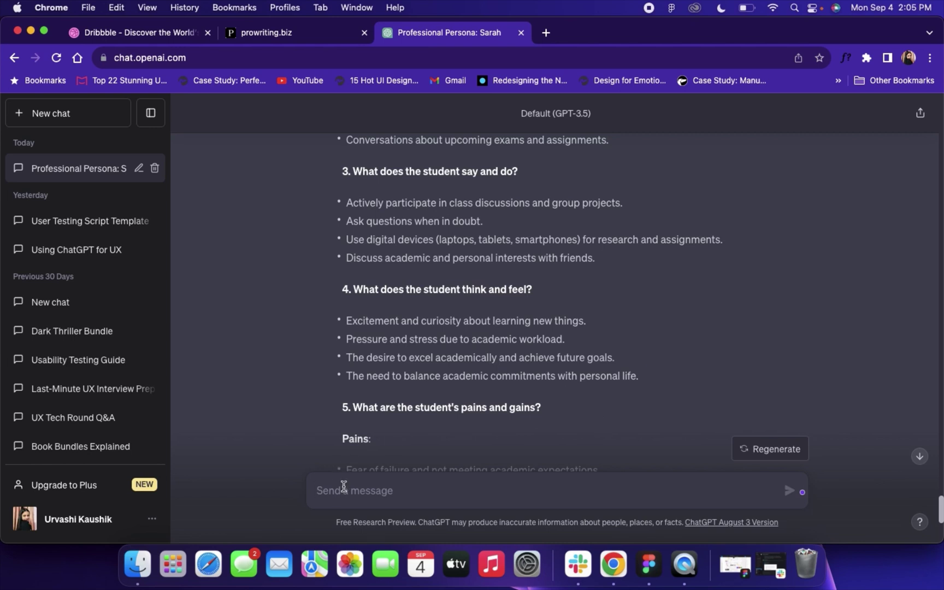
Send the follow-up prompt "generate information architecture of a beauty app" in the same chat
text(generate information architecture)
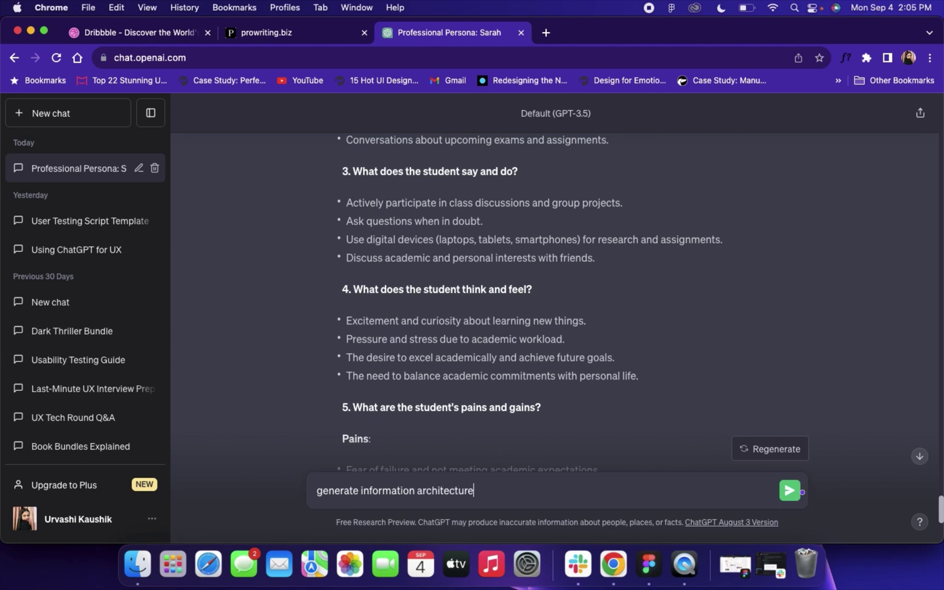
text( of a beauty app)
key(Return)
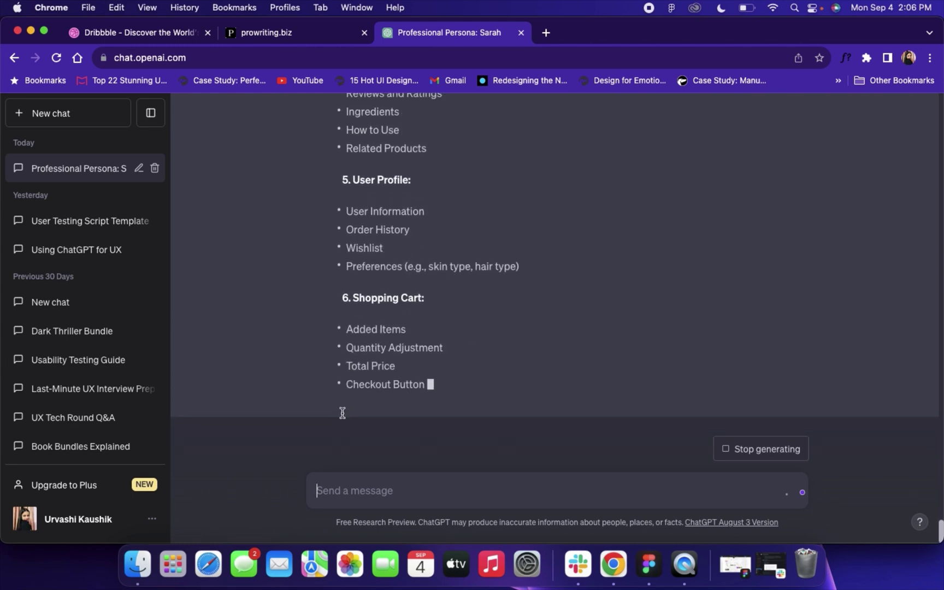
Review the beauty app information architecture from its beginning, covering the home page, categories, product listings and details, user profile, shopping cart and checkout
scroll(380, 348, up, 10)
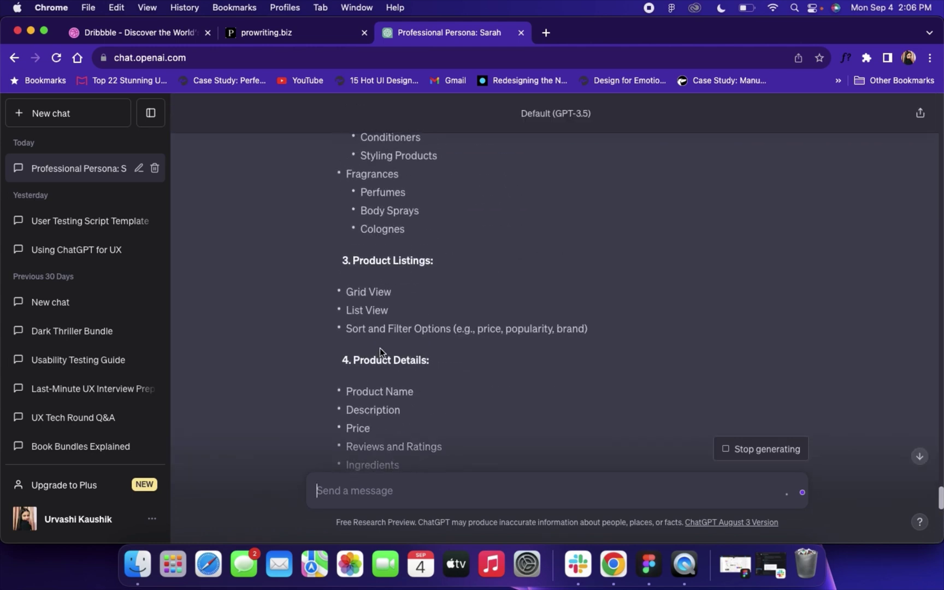
scroll(379, 348, up, 10)
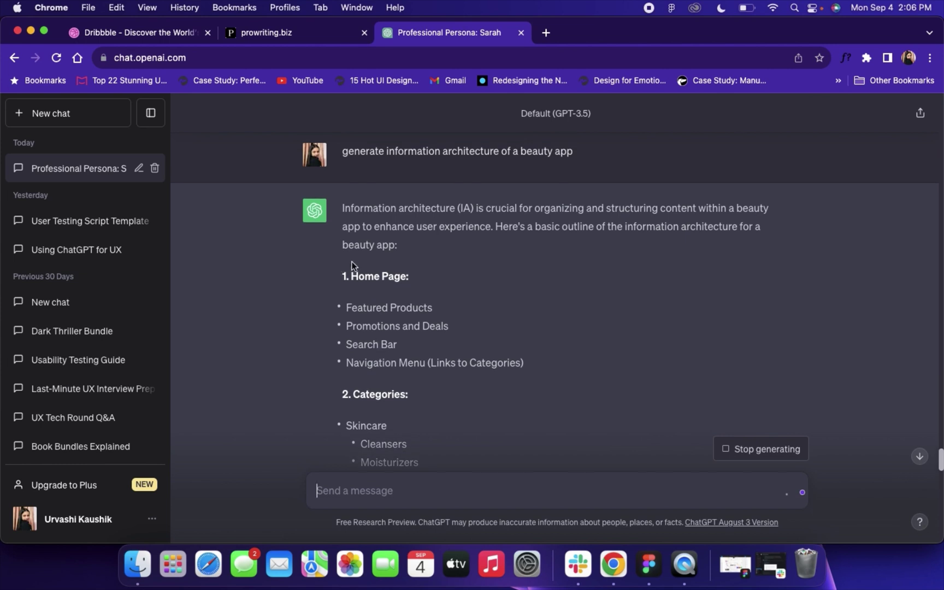
scroll(352, 280, down, 2)
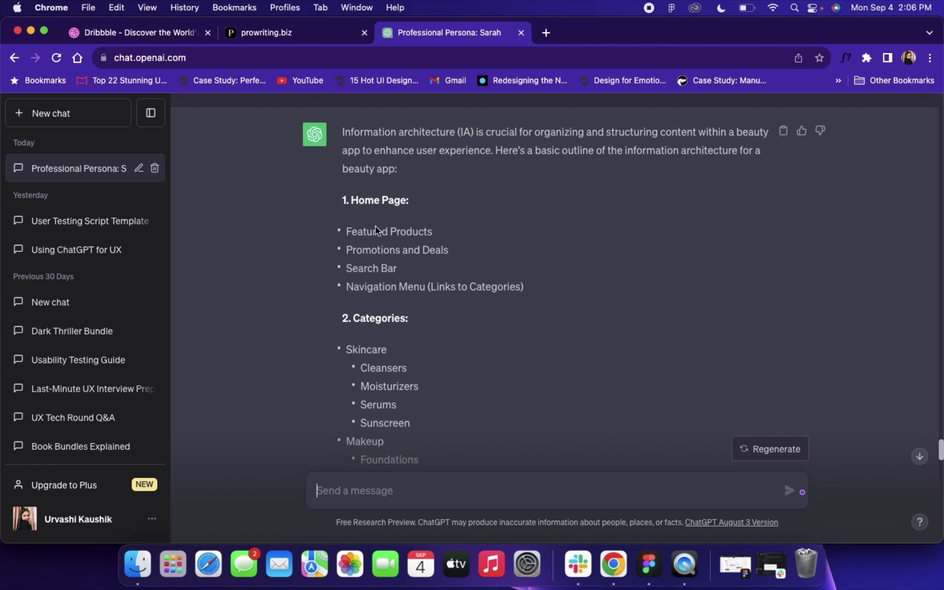
scroll(375, 229, down, 2)
scroll(445, 260, down, 3)
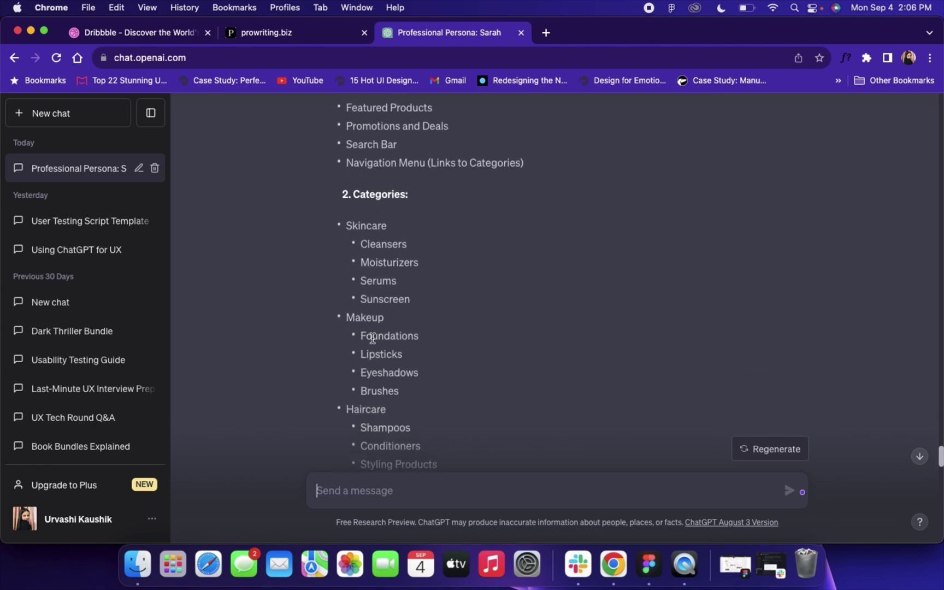
scroll(377, 342, down, 8)
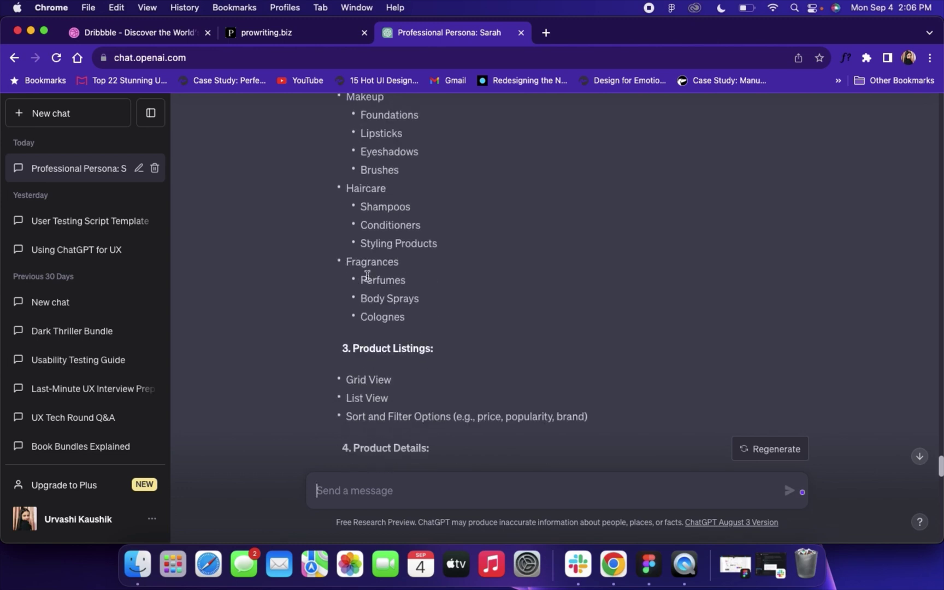
scroll(390, 276, down, 4)
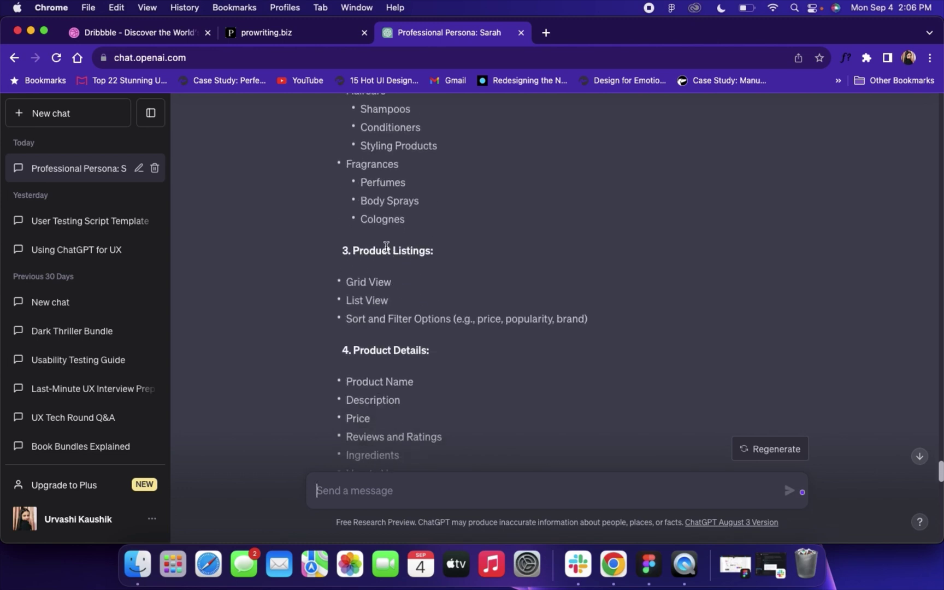
scroll(370, 344, down, 4)
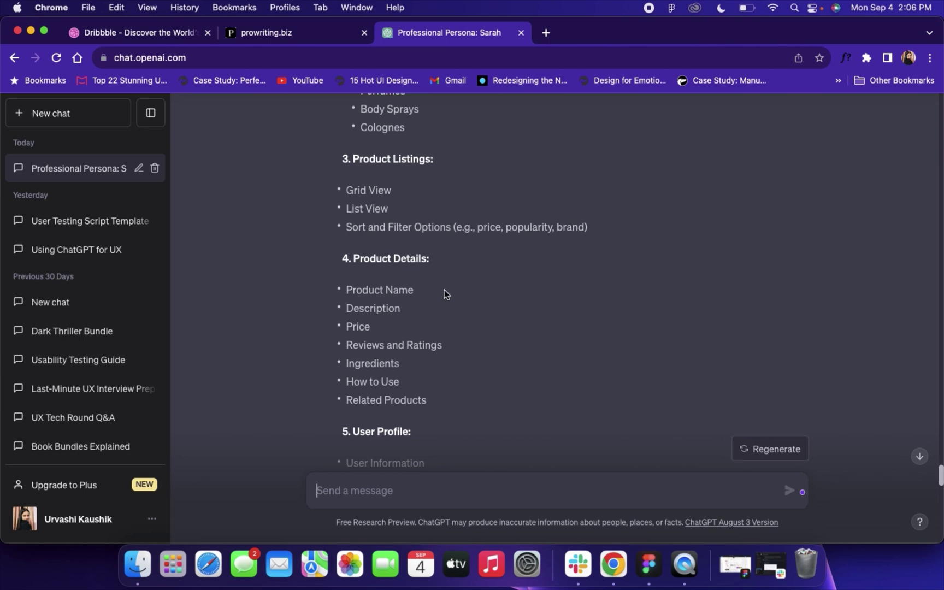
scroll(440, 322, down, 6)
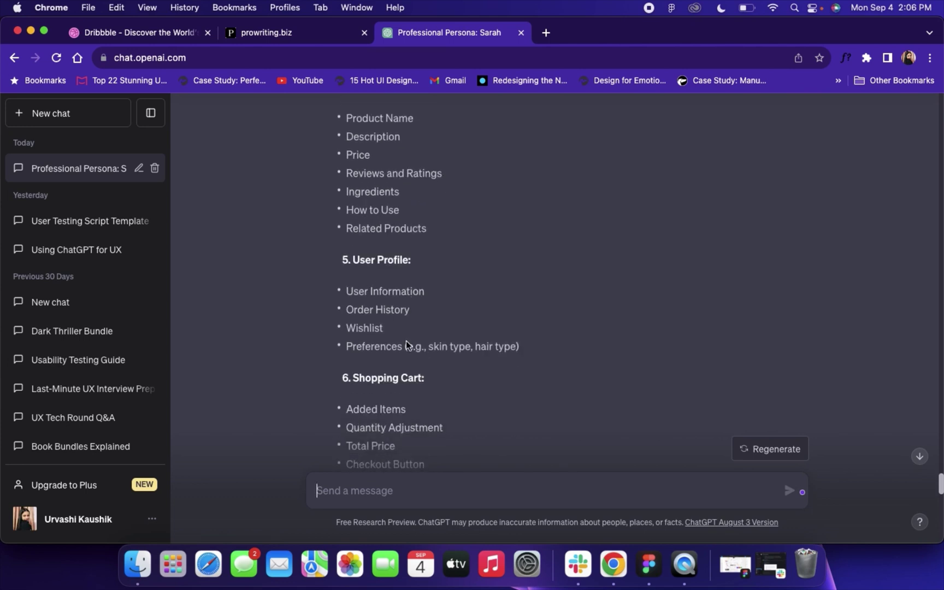
scroll(409, 283, down, 5)
scroll(401, 383, down, 4)
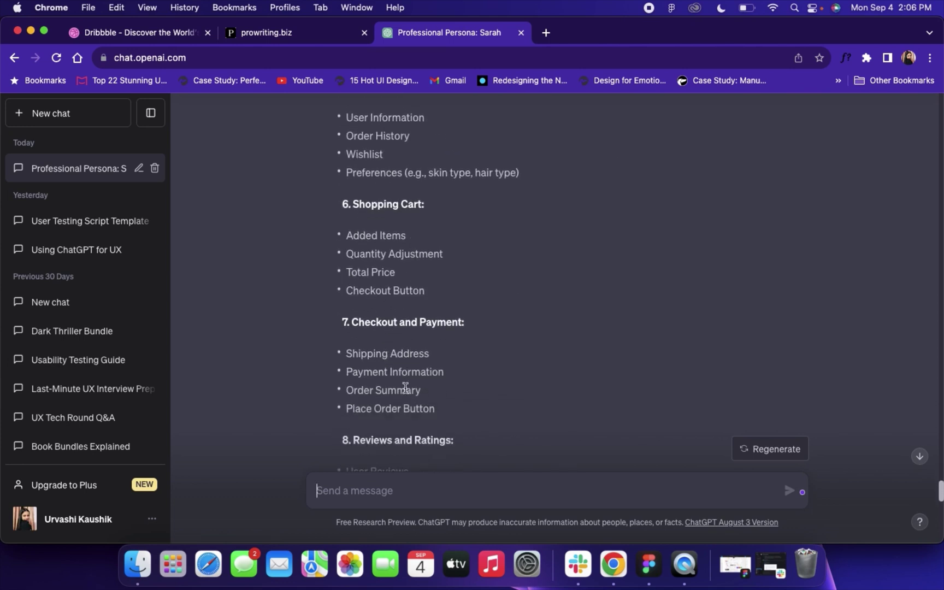
Re-examine the beauty app information architecture's sections against the original prompt, continuing through reviews, beauty tips, About Us, Legal and the closing summary
scroll(383, 284, up, 11)
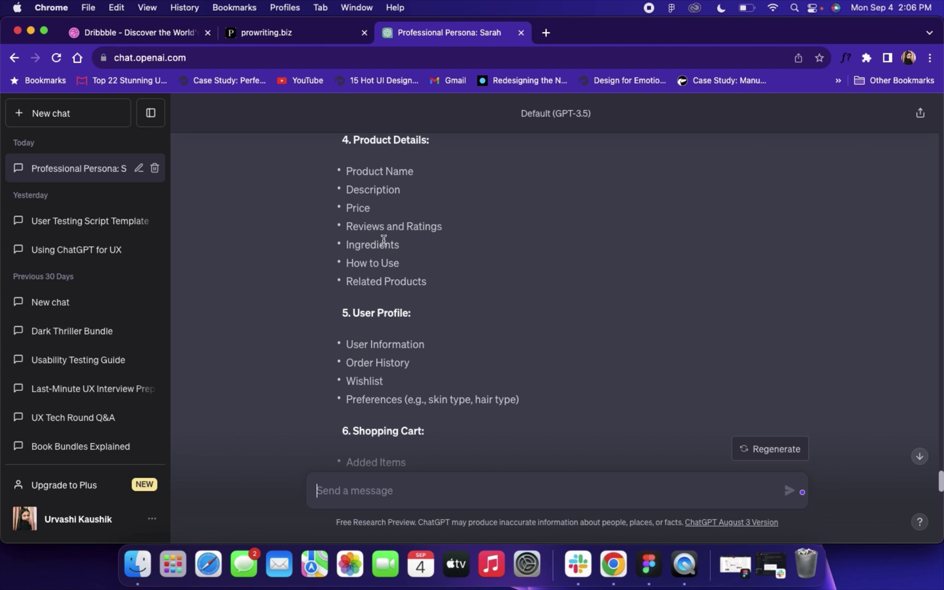
scroll(376, 244, up, 5)
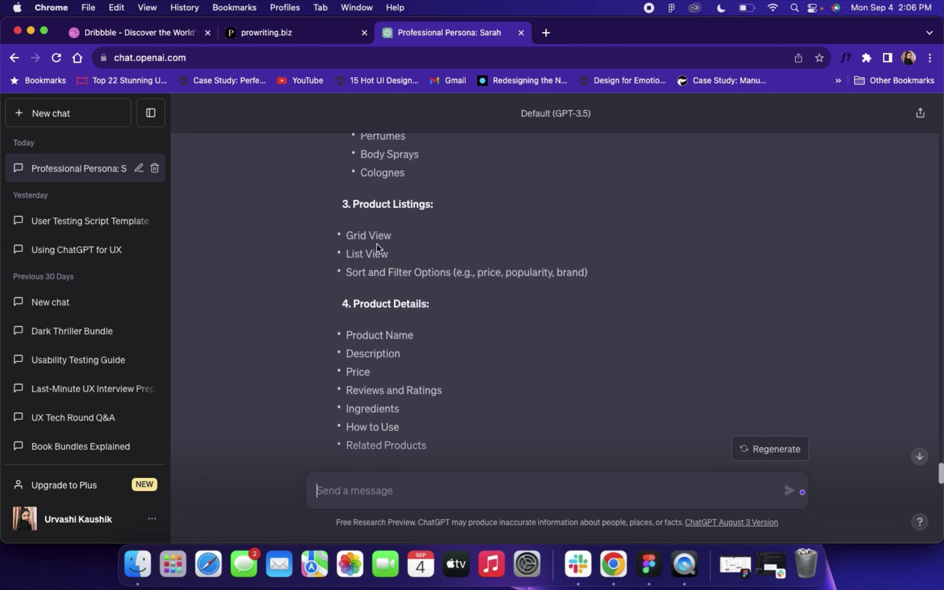
scroll(377, 244, up, 8)
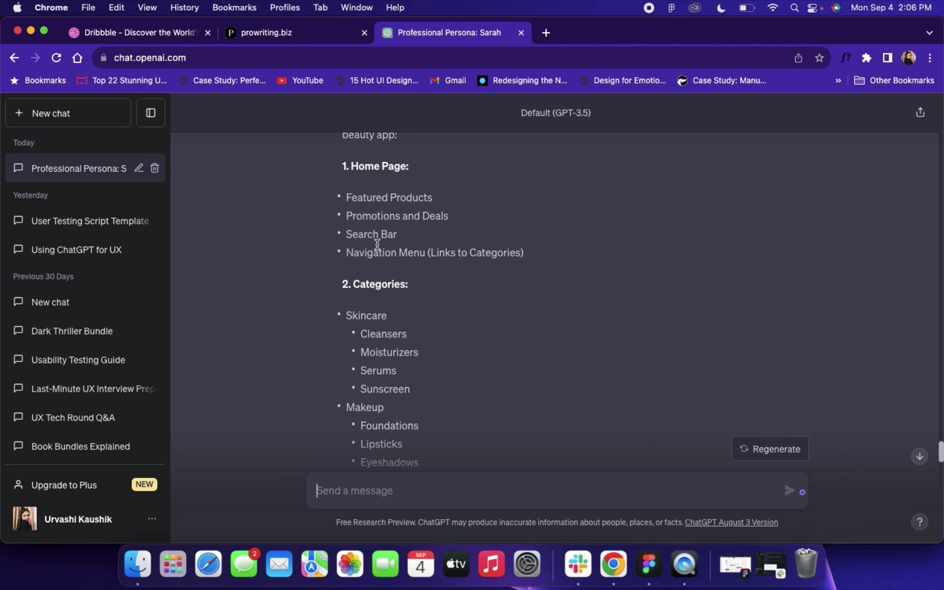
scroll(377, 244, down, 15)
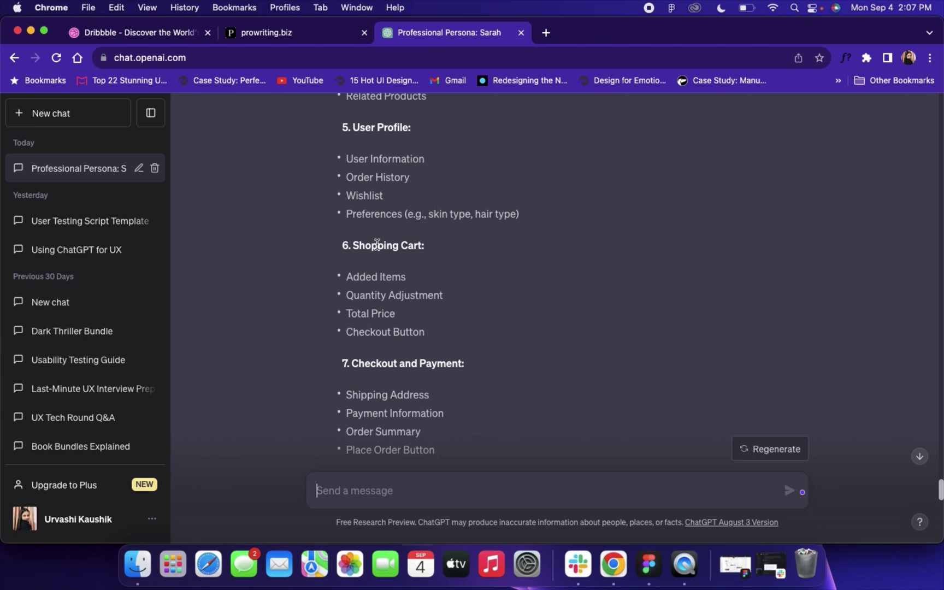
scroll(377, 244, down, 8)
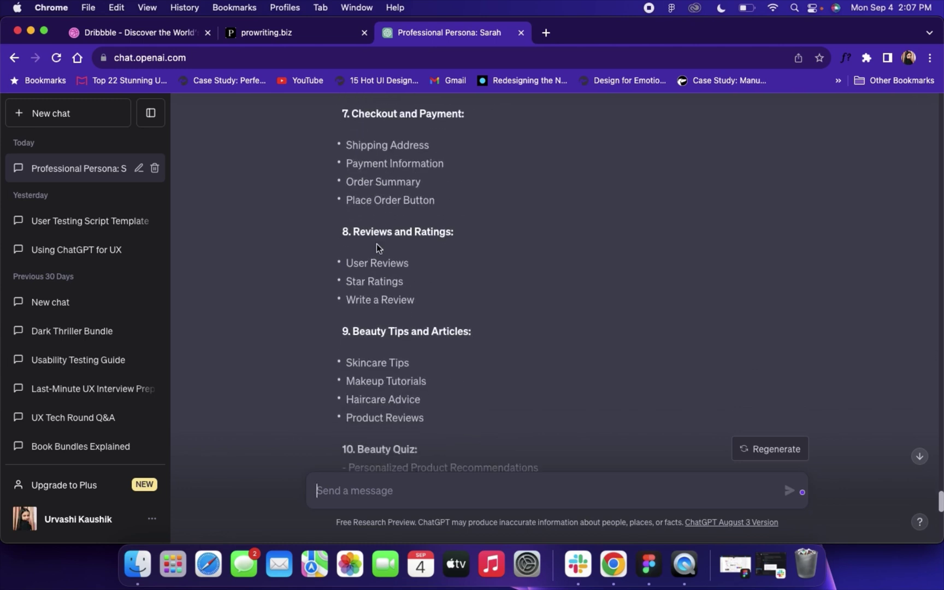
scroll(376, 244, up, 15)
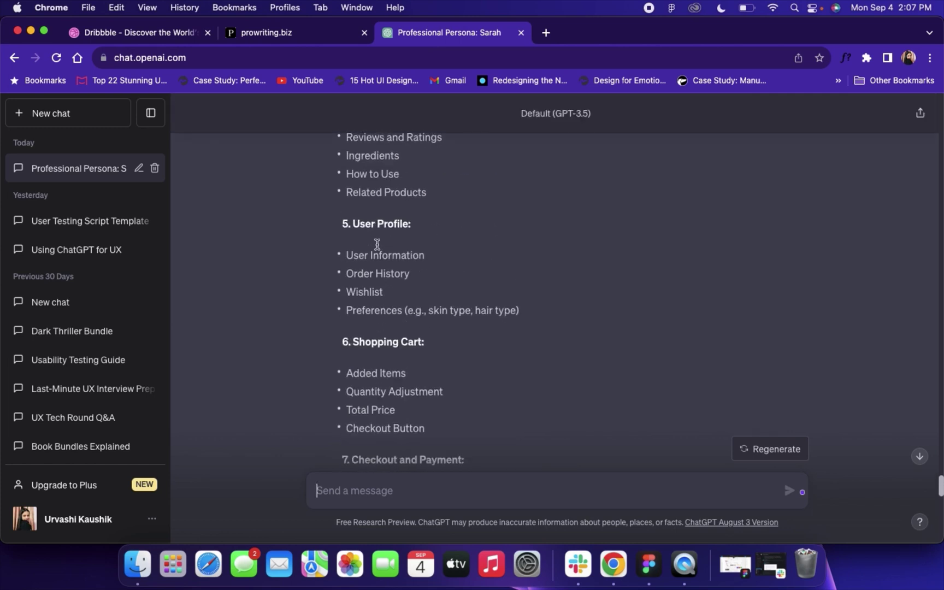
scroll(376, 244, up, 6)
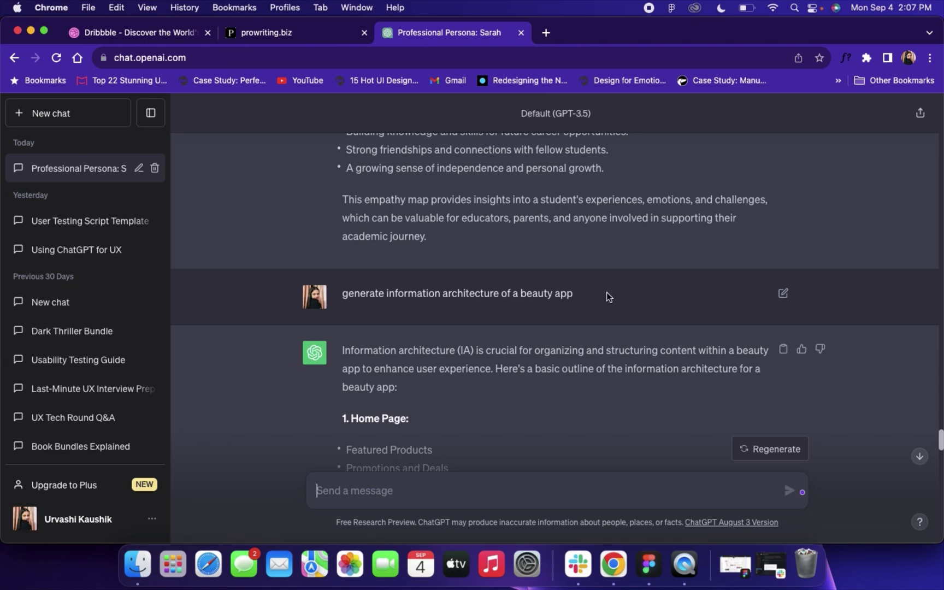
scroll(607, 292, down, 20)
scroll(608, 296, down, 15)
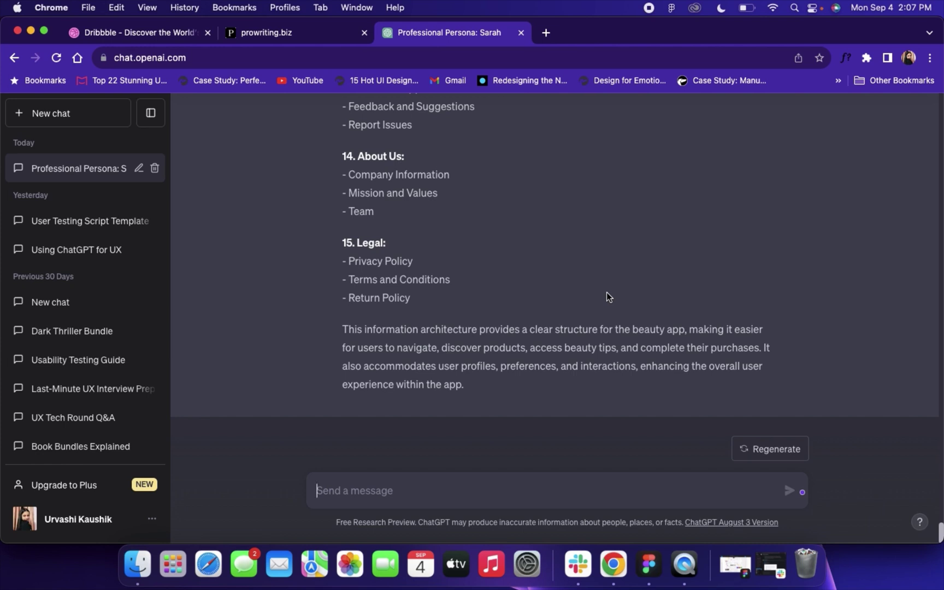
Send the follow-up prompt "generate chat-based user surveys" in the same chat
key(super+Tab)
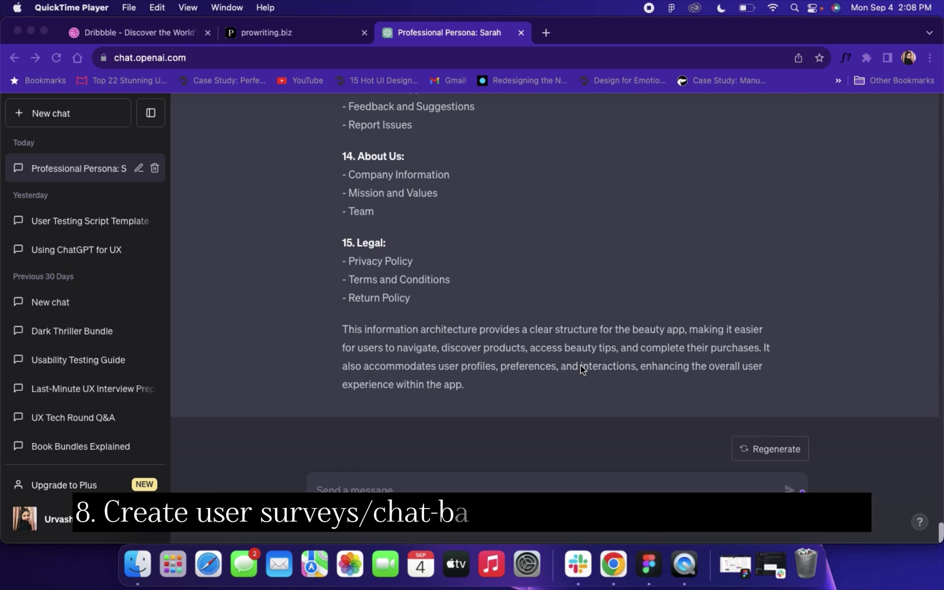
click(362, 491)
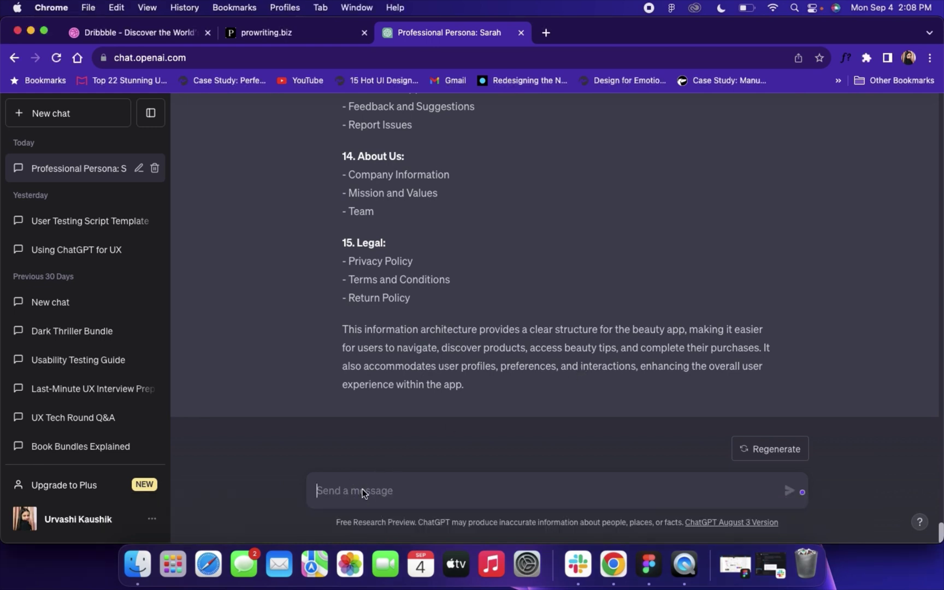
click(348, 482)
text(gen)
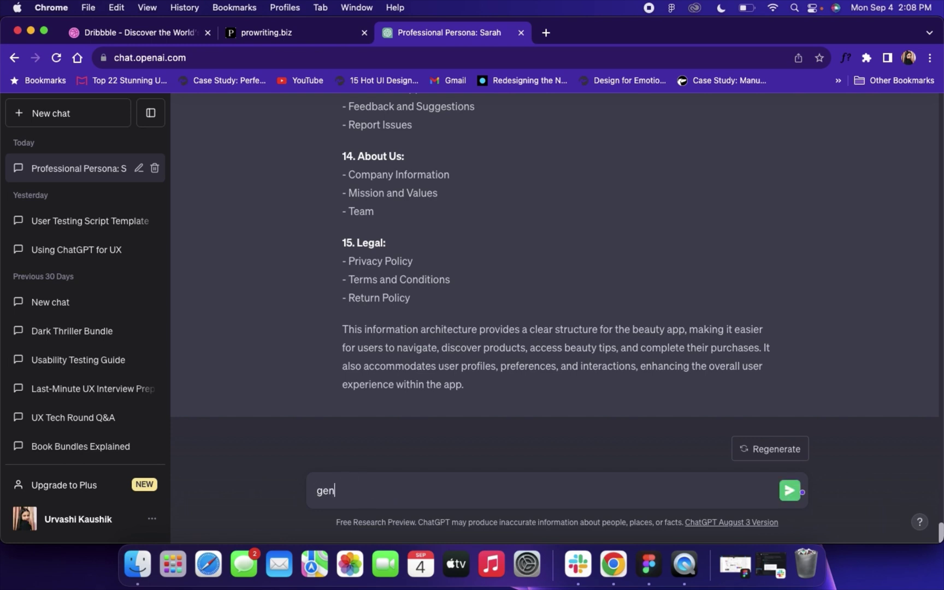
text(erate chat-based user )
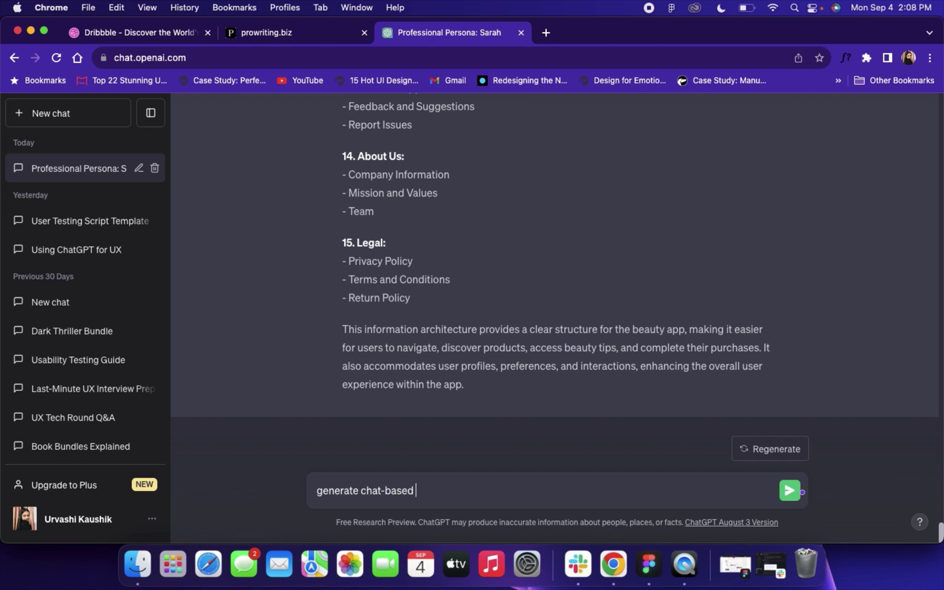
text(surve)
text(y)
key(BackSpace)
text(ys)
key(Return)
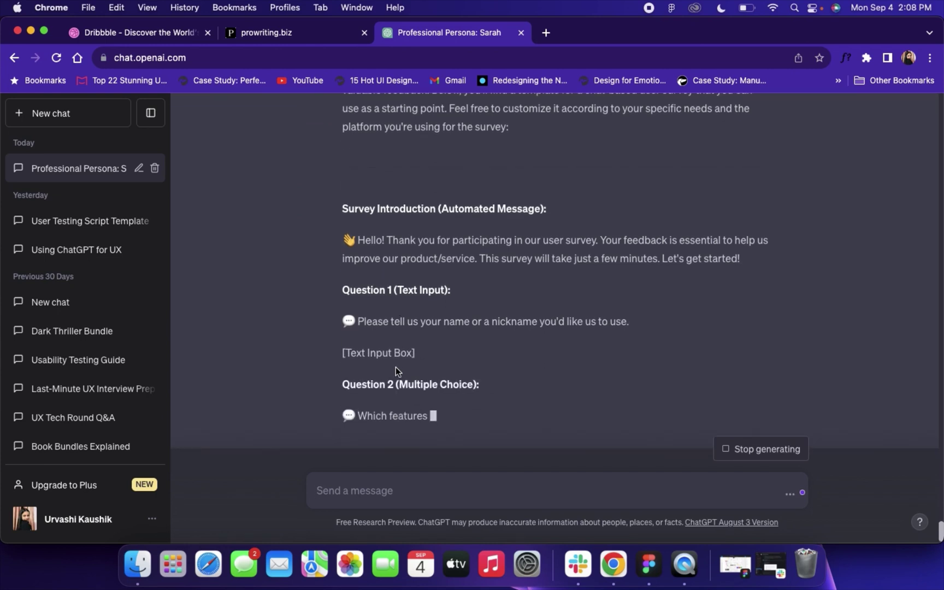
Review the chat-based user survey's introduction, its text input question and its multiple-choice question about product features
scroll(396, 309, up, 3)
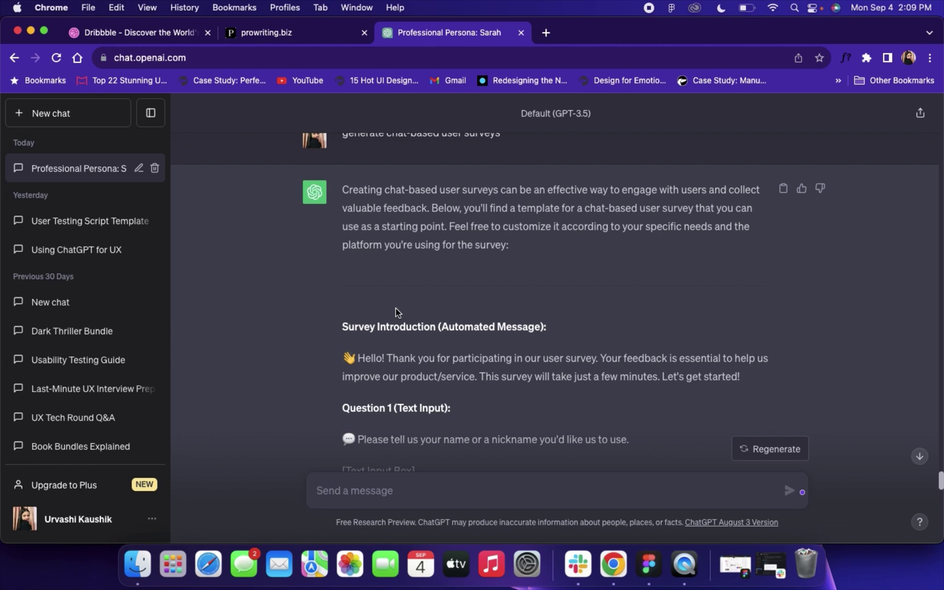
scroll(395, 308, up, 2)
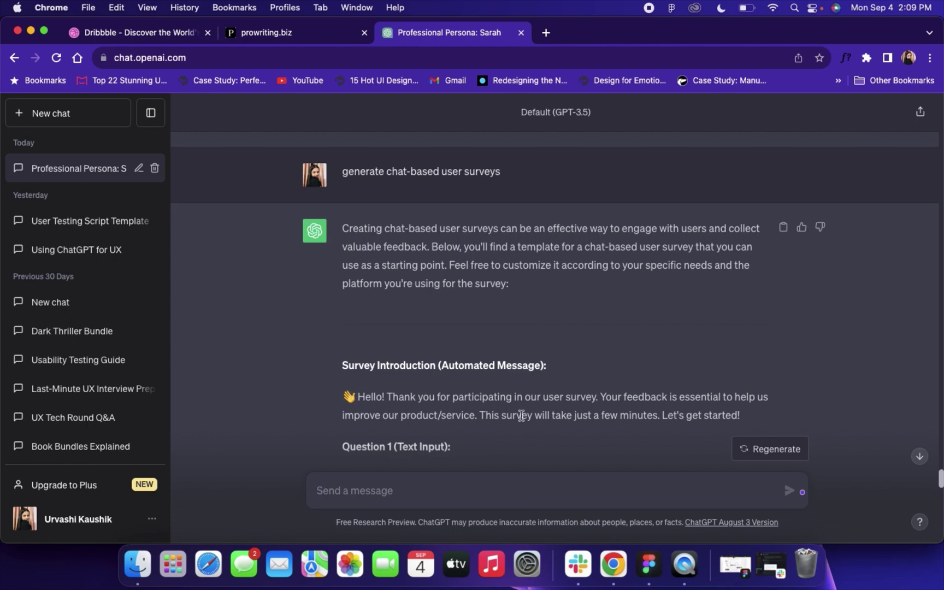
scroll(480, 362, down, 5)
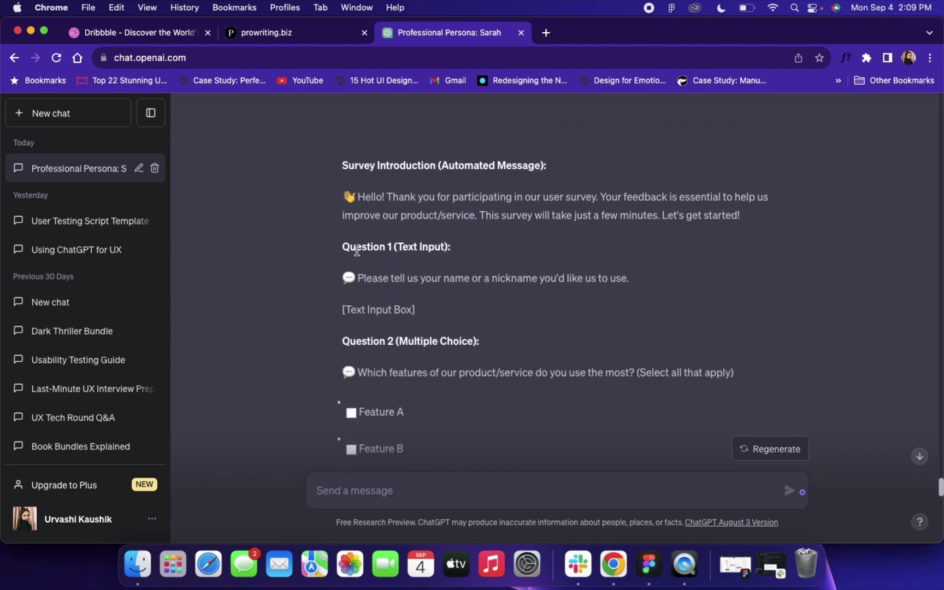
scroll(472, 250, down, 1)
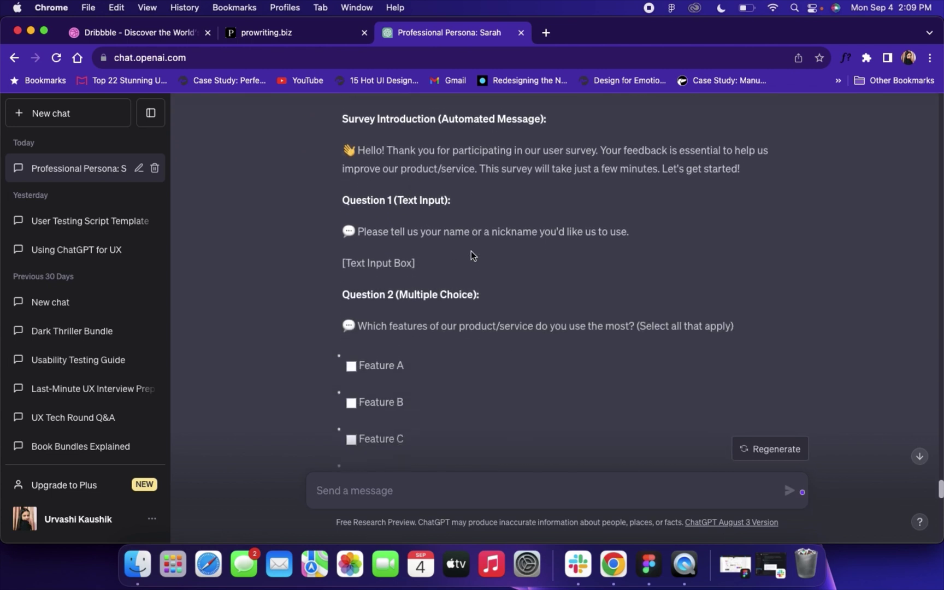
scroll(472, 254, down, 3)
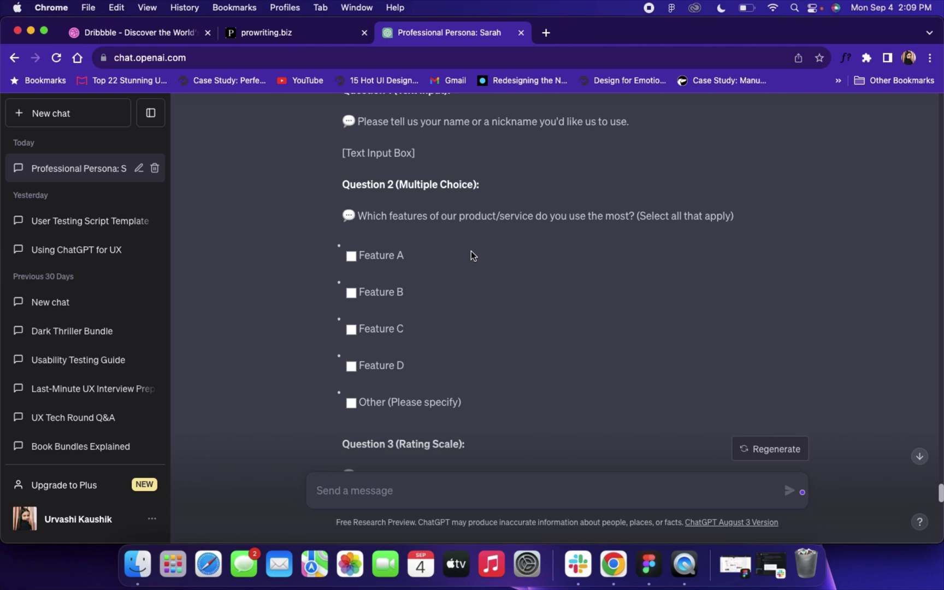
scroll(472, 256, up, 10)
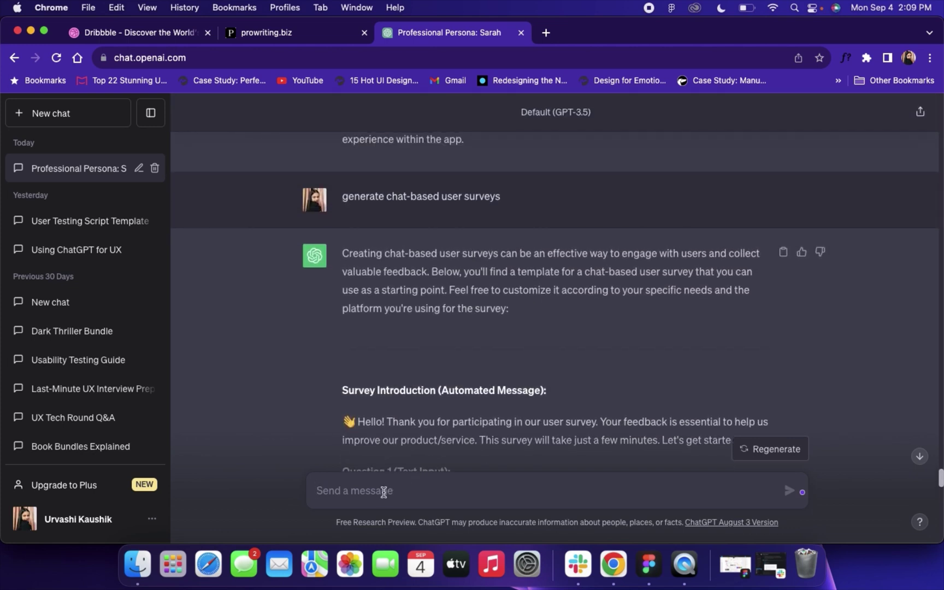
Send the follow-up prompt "generate user survey for a ecommerce platform" in the same chat
text(gen)
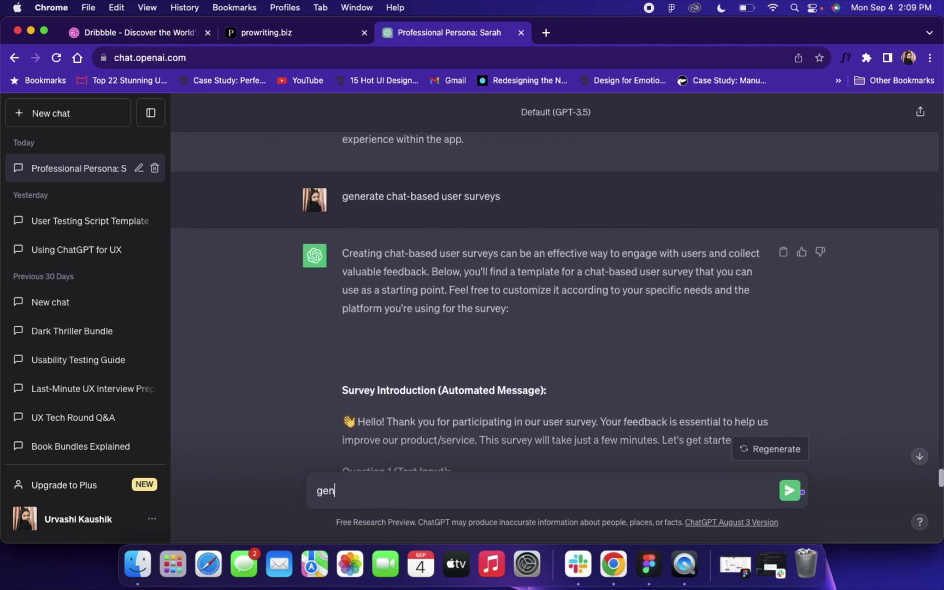
text(erate user survey)
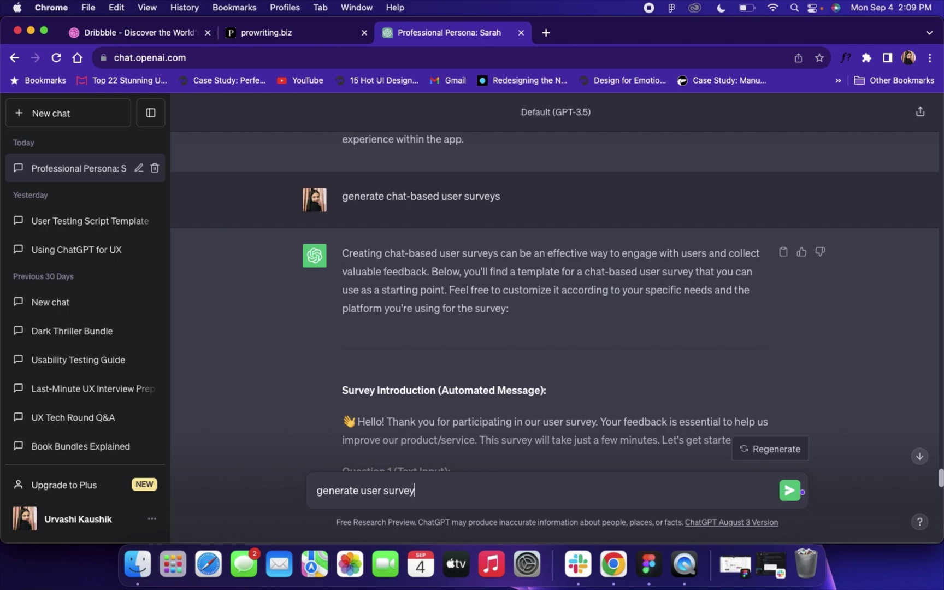
text( for a ecommerce pla)
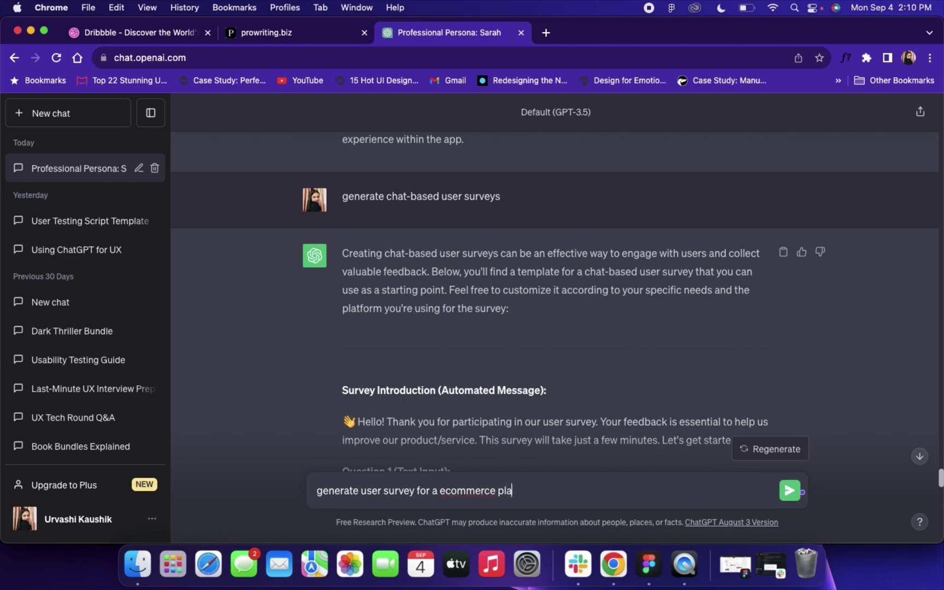
text(tform)
key(Return)
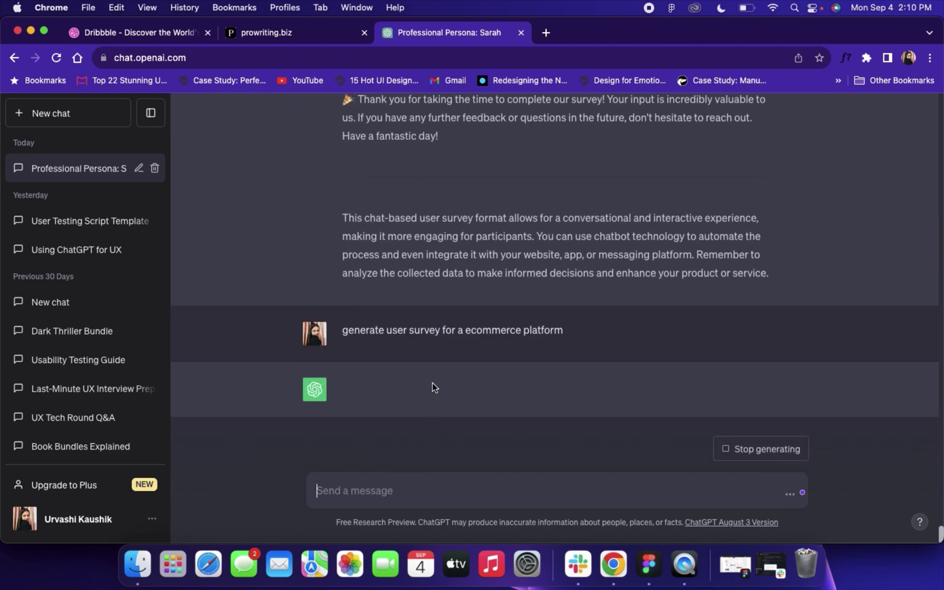
Review the ecommerce platform survey from its introduction through the user information, shopping experience, user experience, and features and services sections
scroll(428, 298, up, 5)
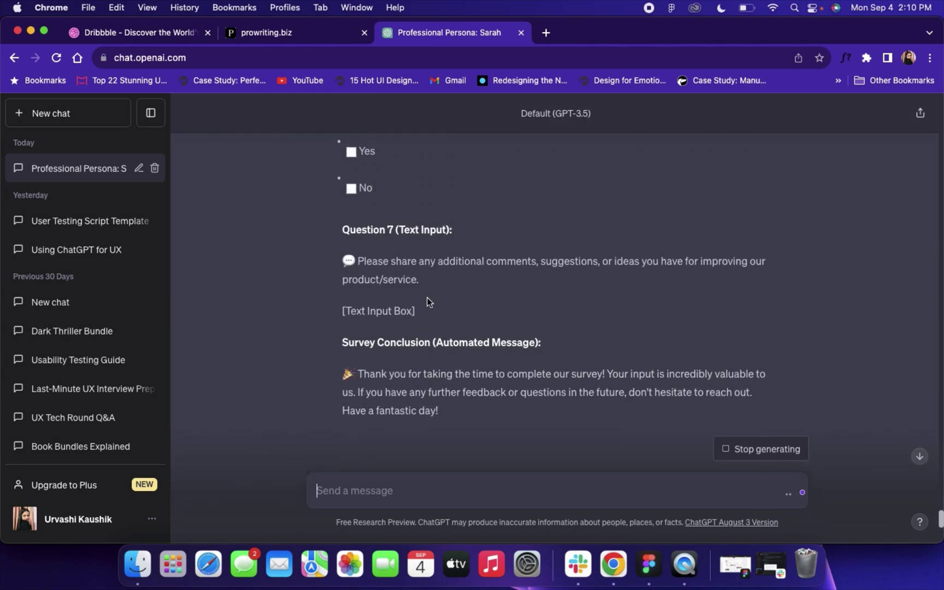
scroll(428, 302, down, 6)
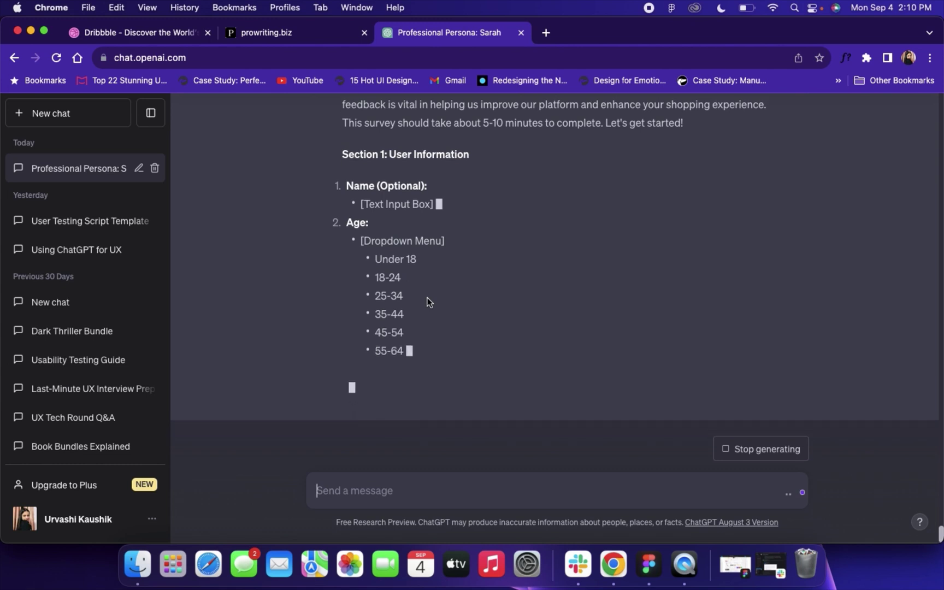
scroll(422, 310, up, 10)
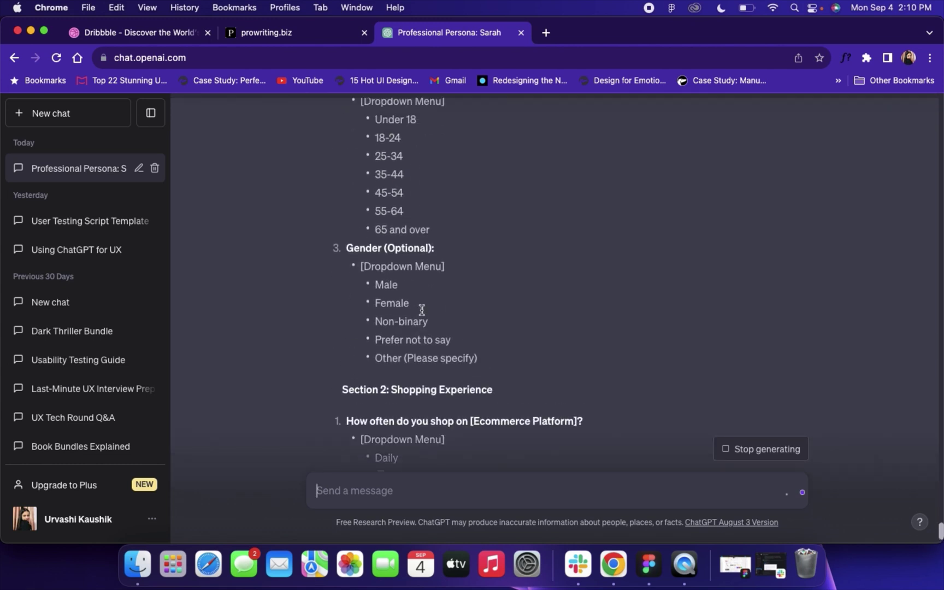
scroll(421, 309, up, 1)
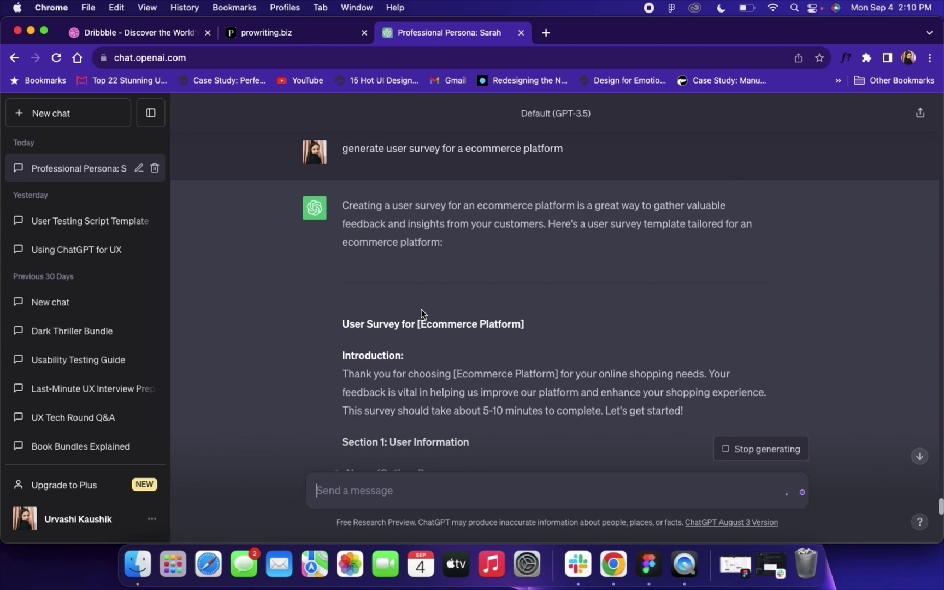
scroll(422, 309, down, 9)
scroll(422, 310, up, 5)
scroll(410, 333, down, 10)
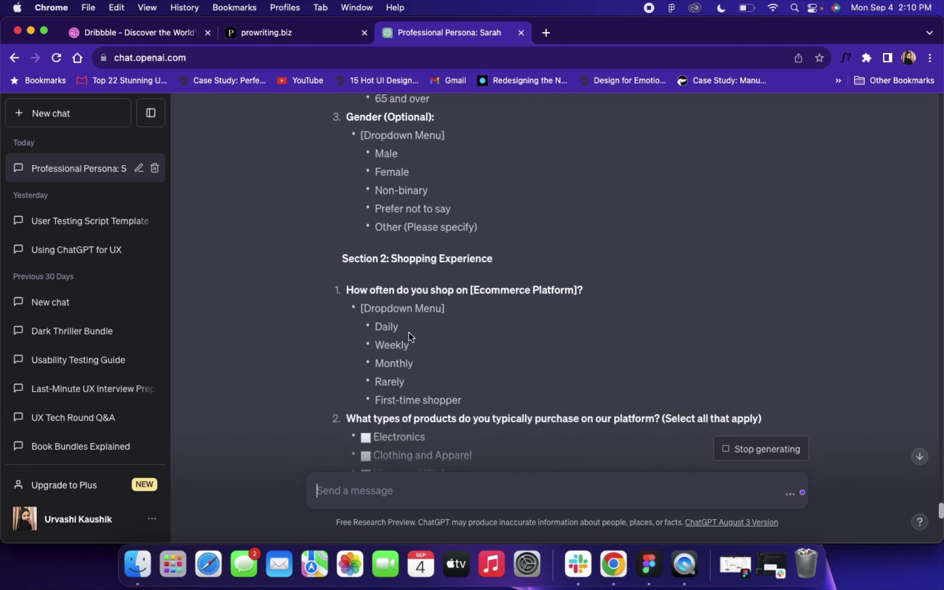
scroll(409, 332, down, 2)
scroll(409, 333, down, 2)
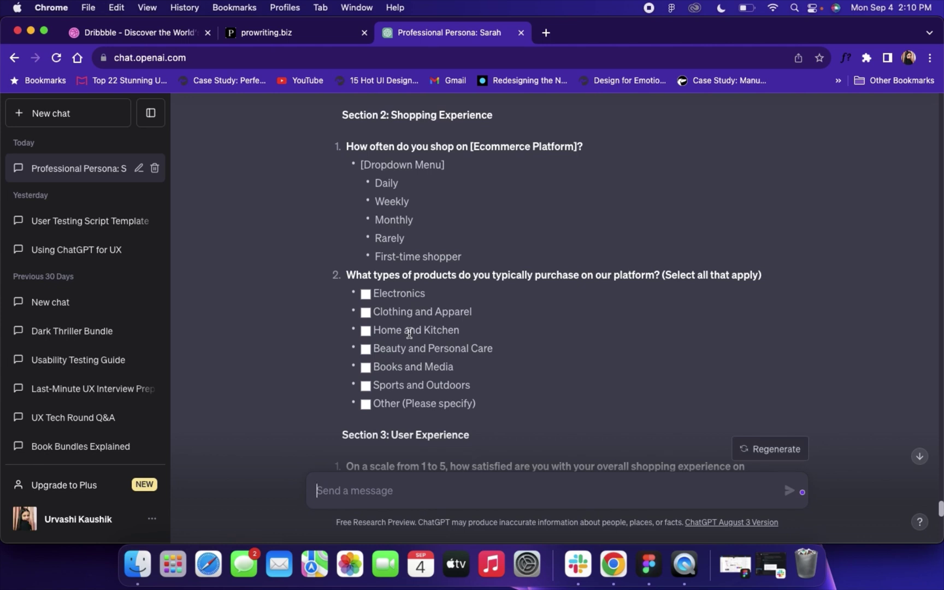
scroll(409, 333, down, 9)
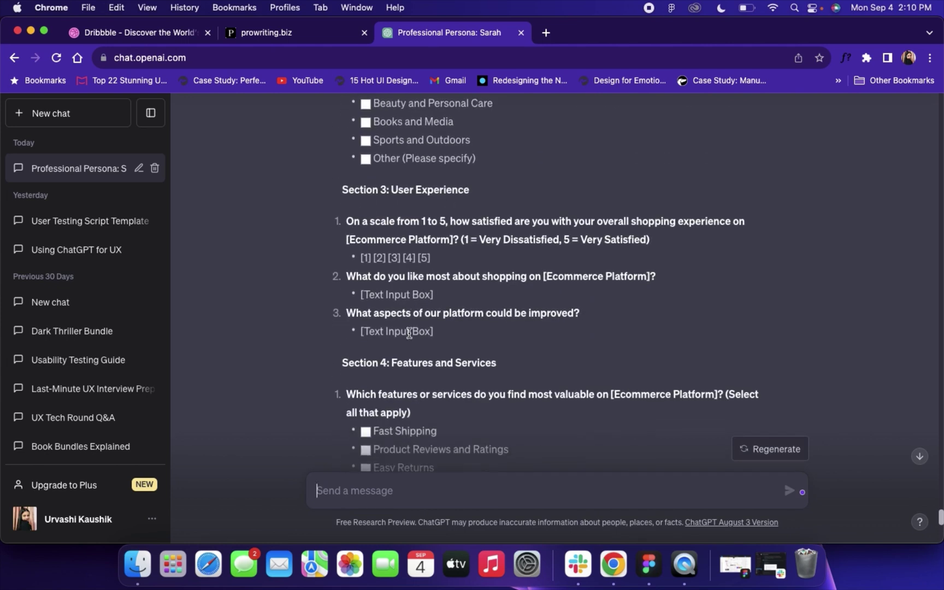
scroll(387, 281, up, 1)
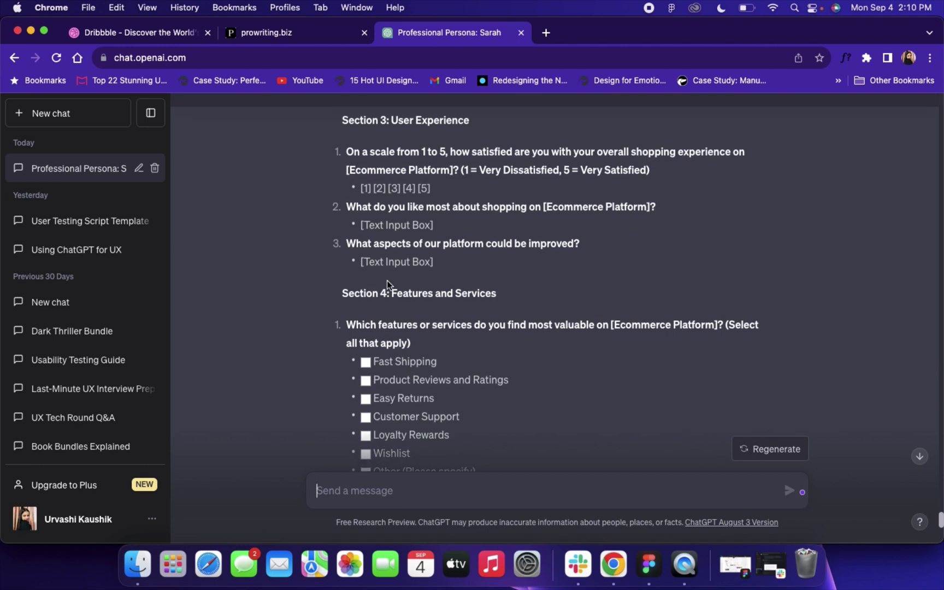